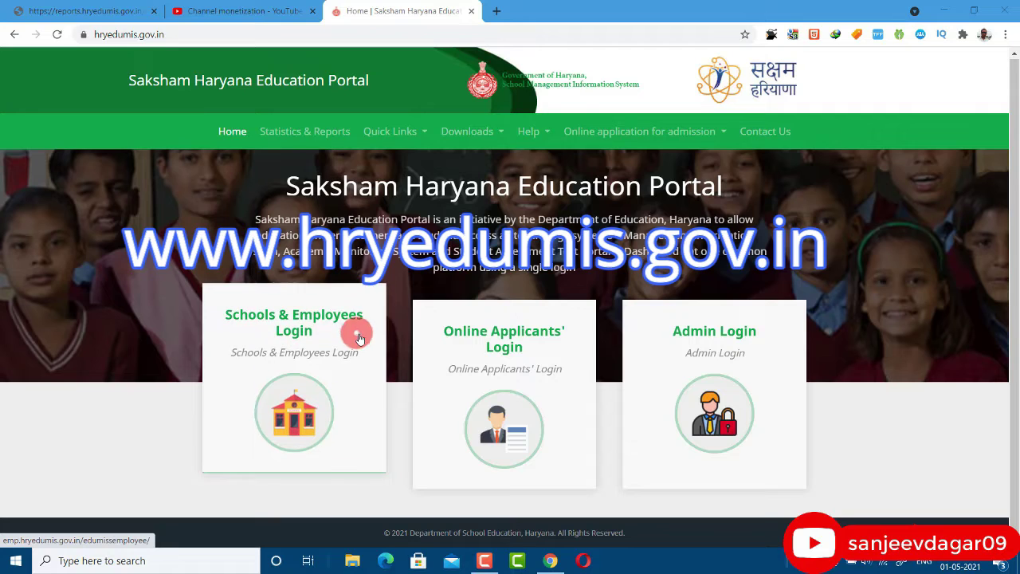
Step: Sign in through Schools & Employees Login with the prefilled credentials and open the Management Information System (MIS)
click(329, 387)
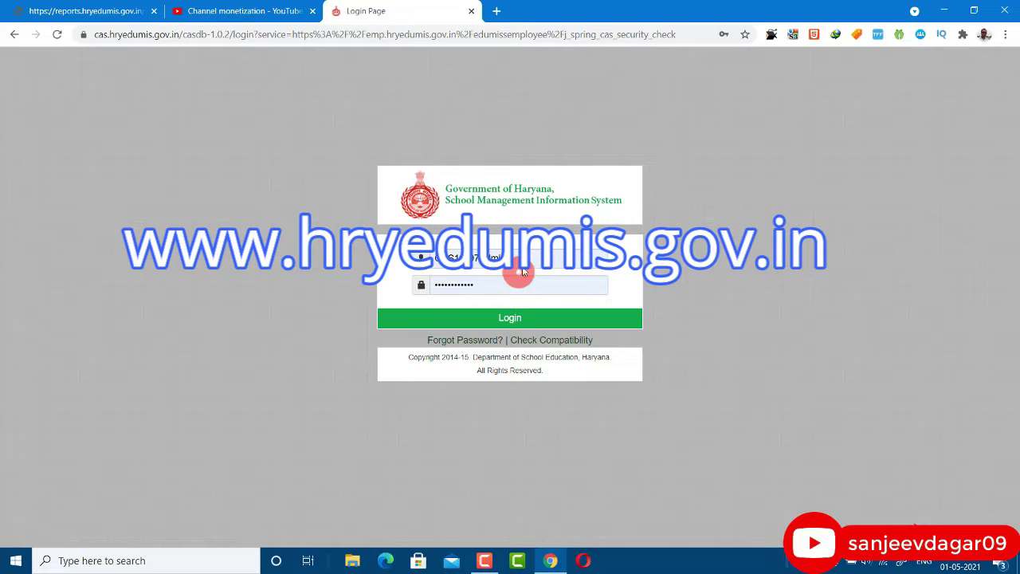
click(510, 319)
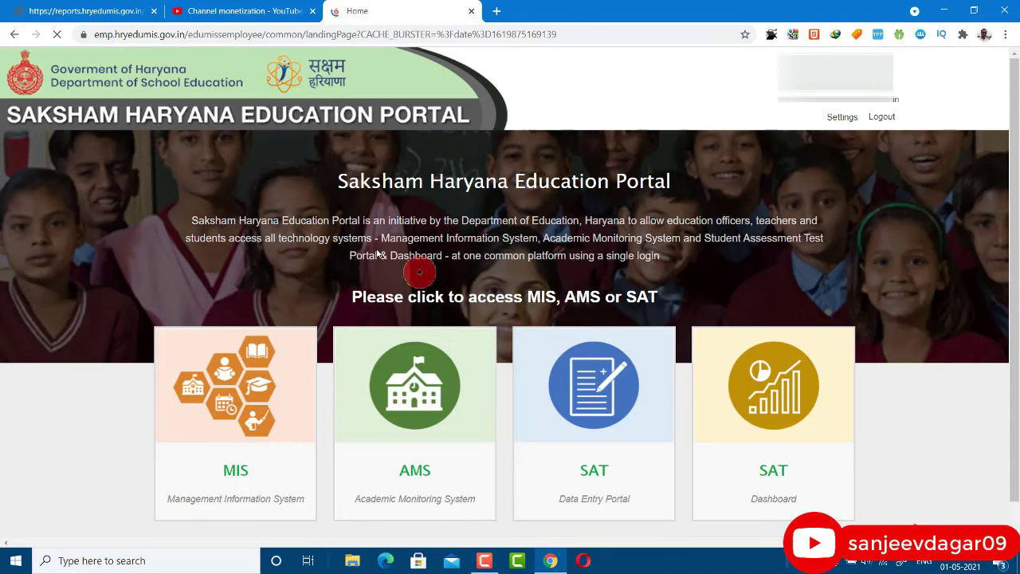
scroll(262, 403, down, 1)
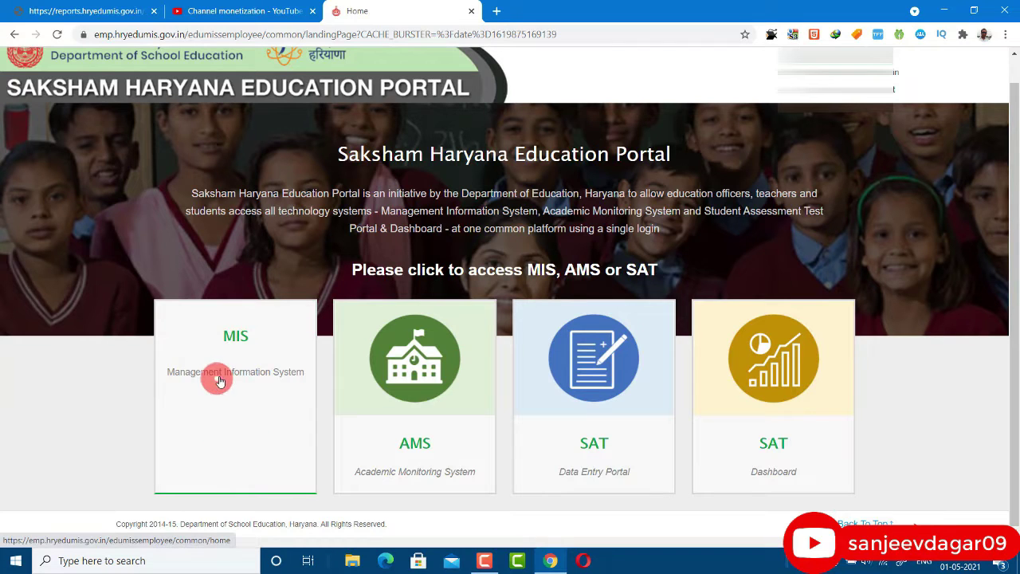
click(258, 378)
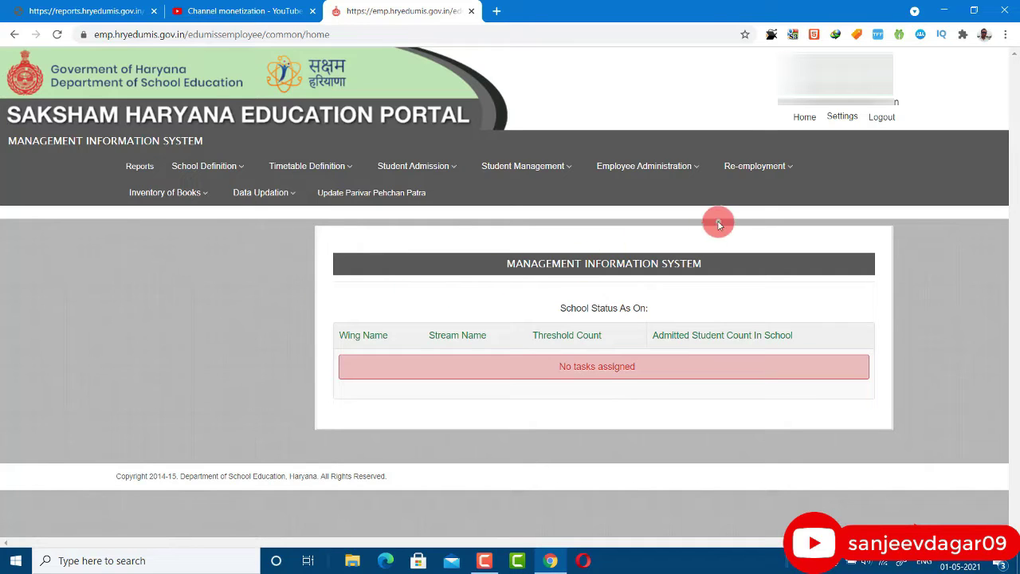
Step: Open Relieve Student under Student Admission and retrieve the students of class Fifth, academic year 2020-2021, section A
click(449, 170)
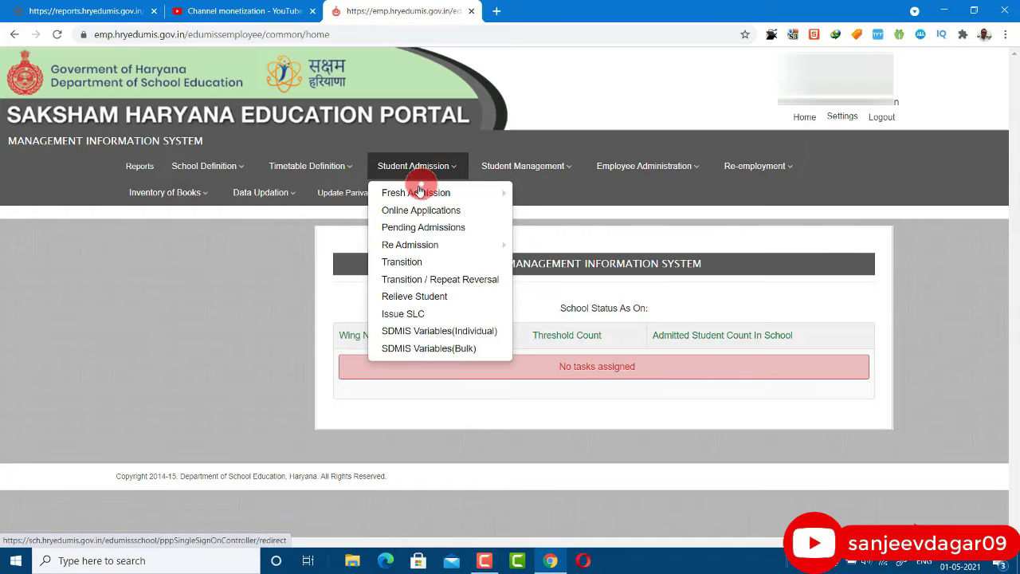
click(444, 304)
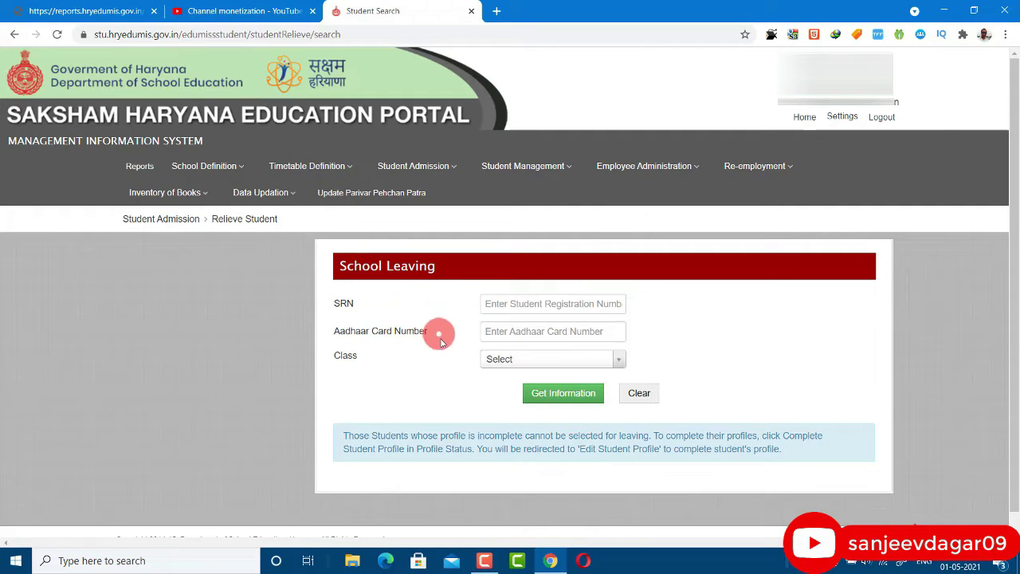
scroll(442, 378, down, 1)
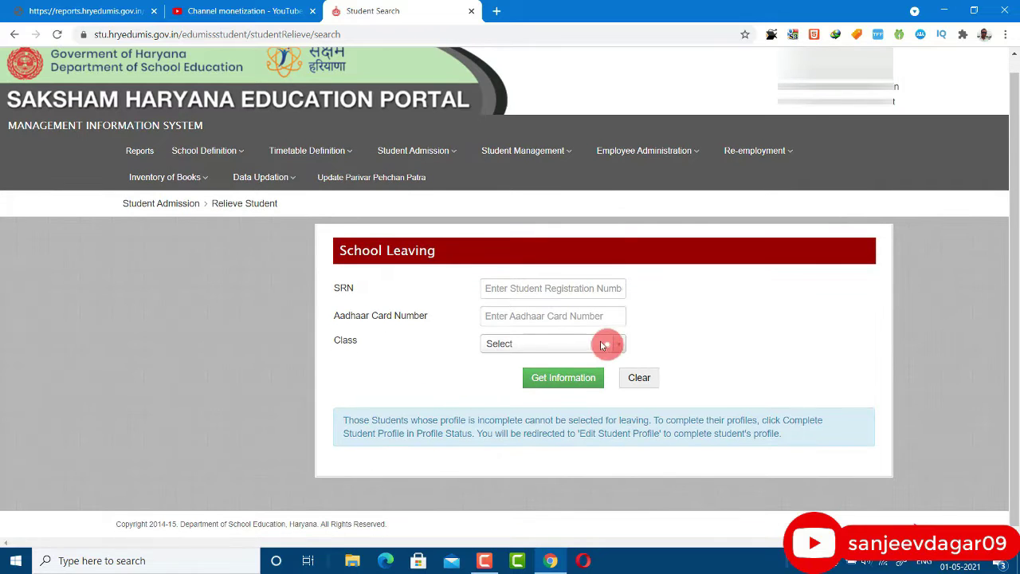
click(527, 344)
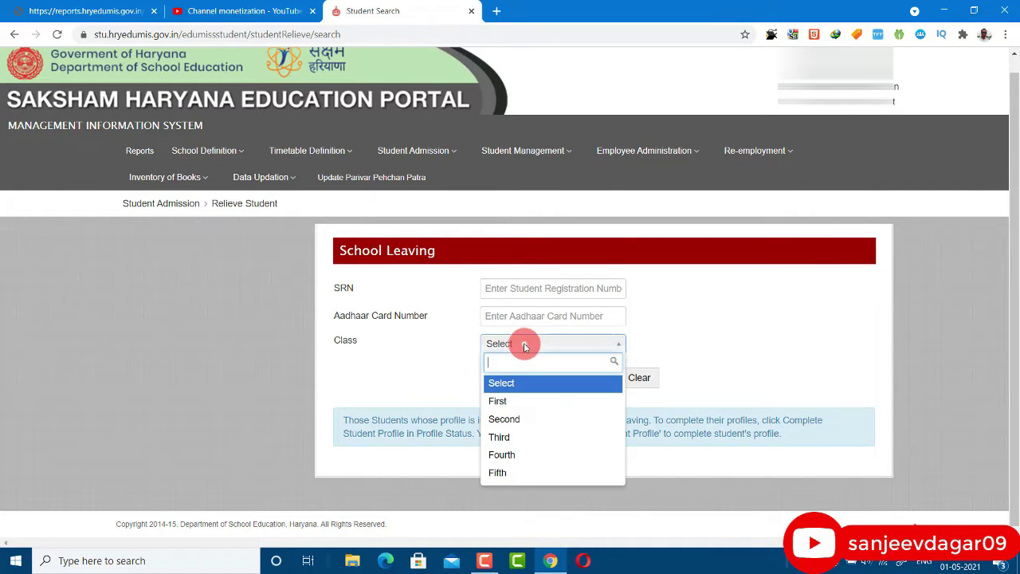
click(519, 475)
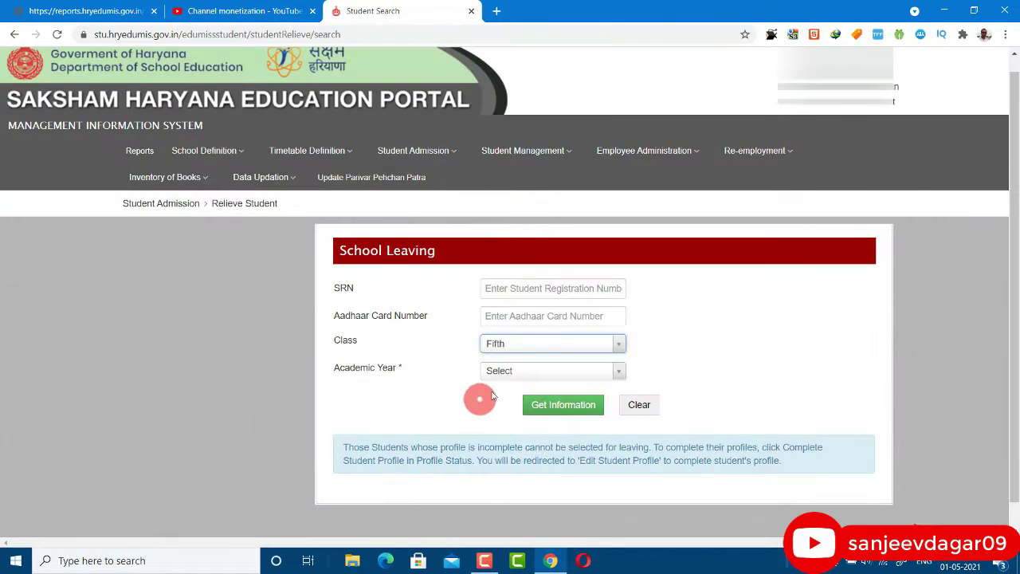
click(506, 380)
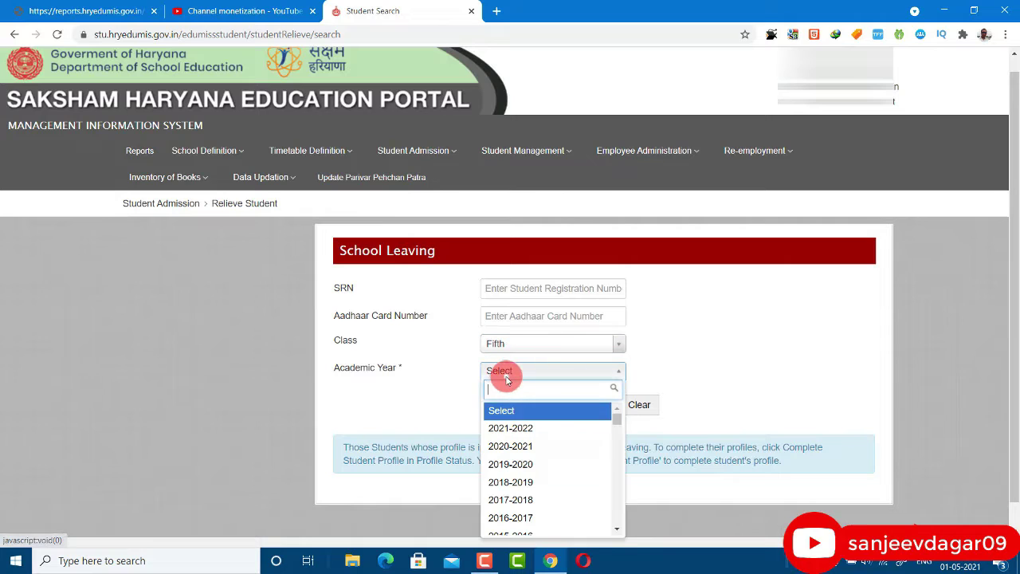
click(544, 448)
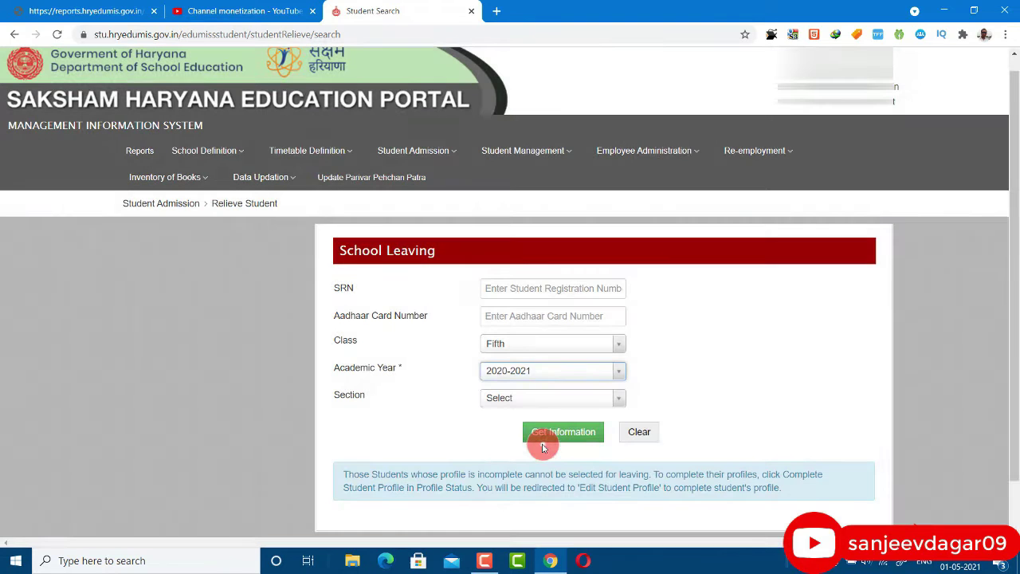
click(503, 403)
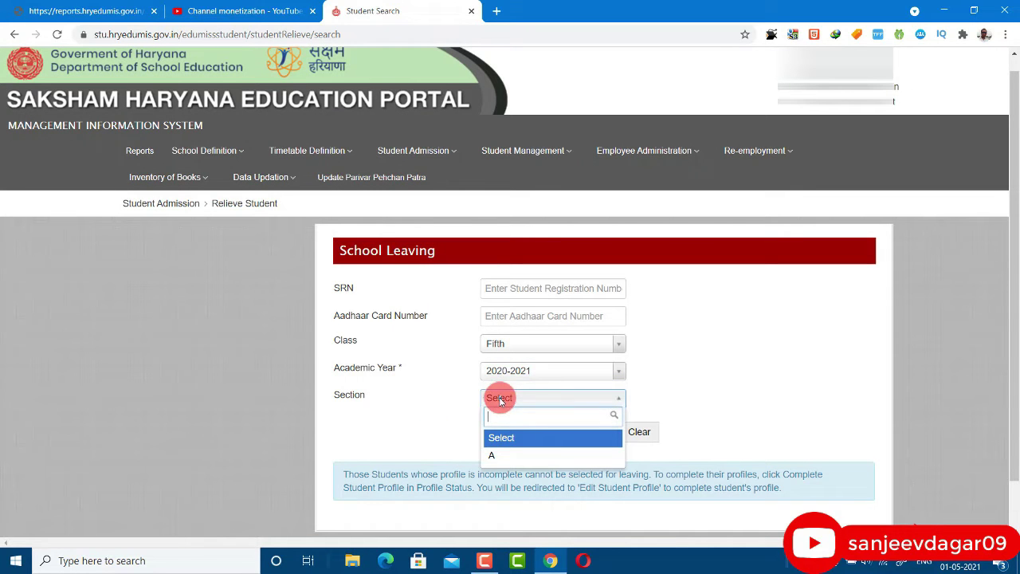
click(502, 456)
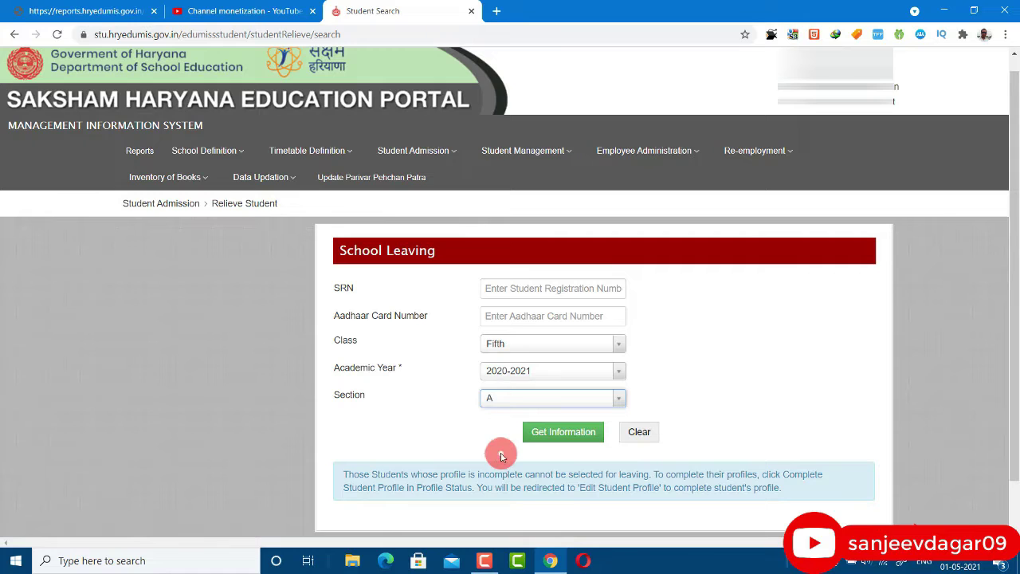
click(569, 437)
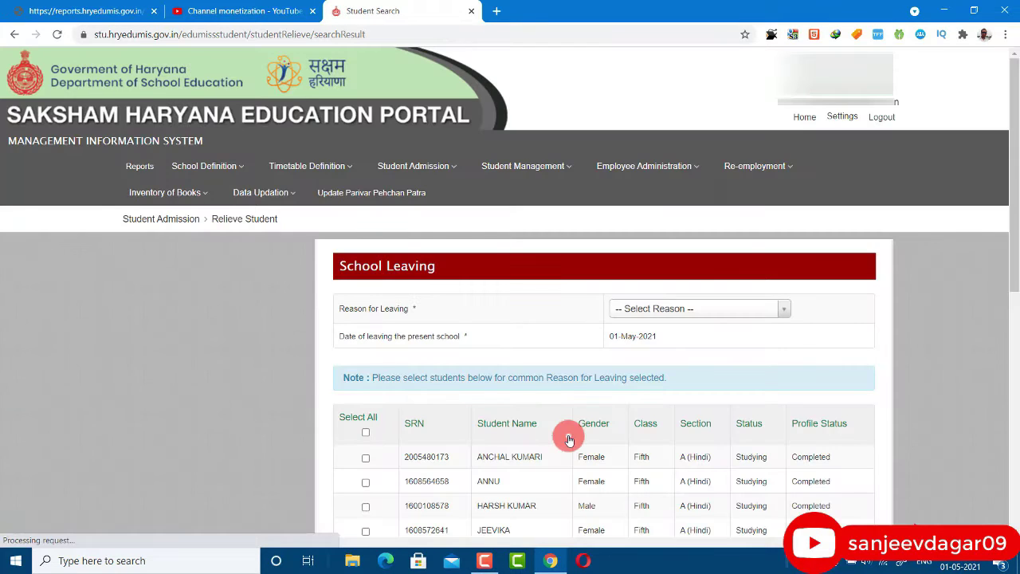
Step: Select all the listed class Fifth students for school leaving and check the list
scroll(691, 331, down, 7)
scroll(690, 332, up, 10)
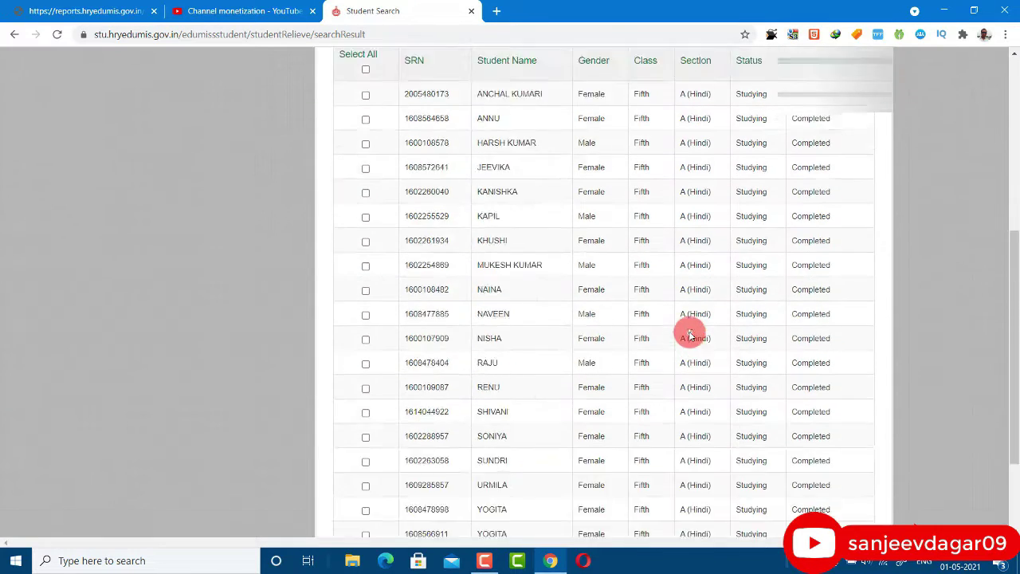
scroll(578, 345, down, 6)
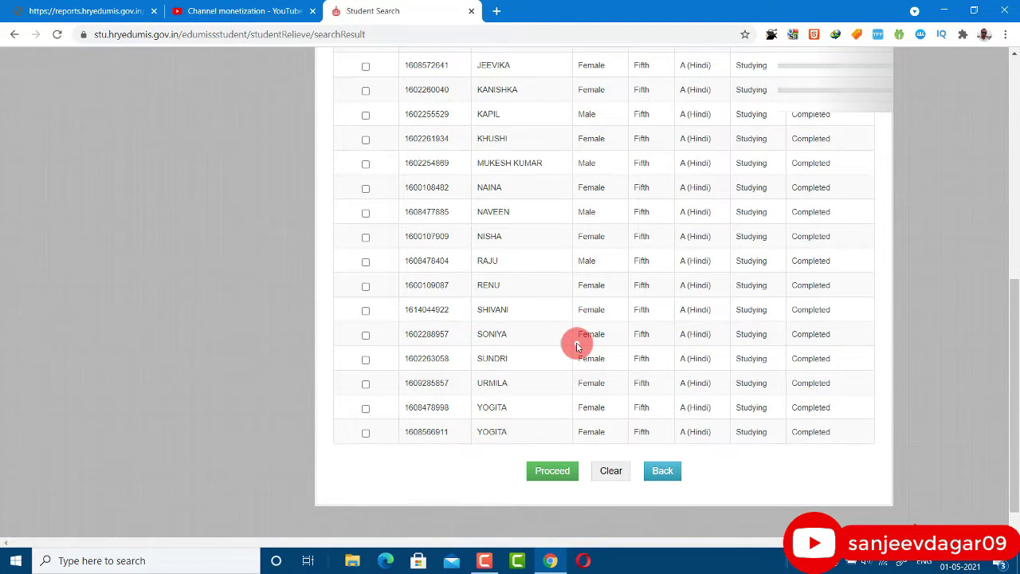
scroll(578, 346, up, 8)
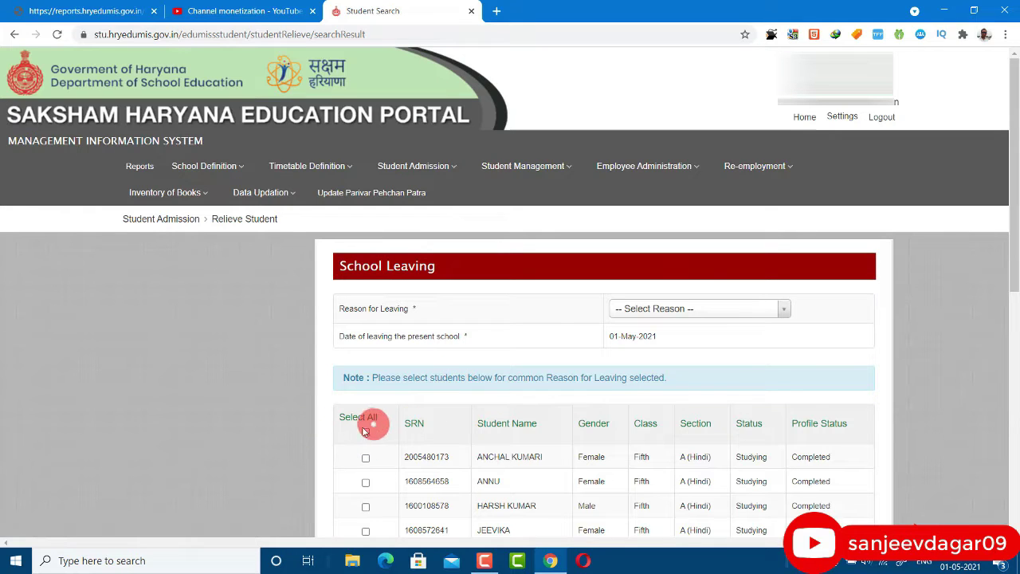
click(366, 435)
click(653, 359)
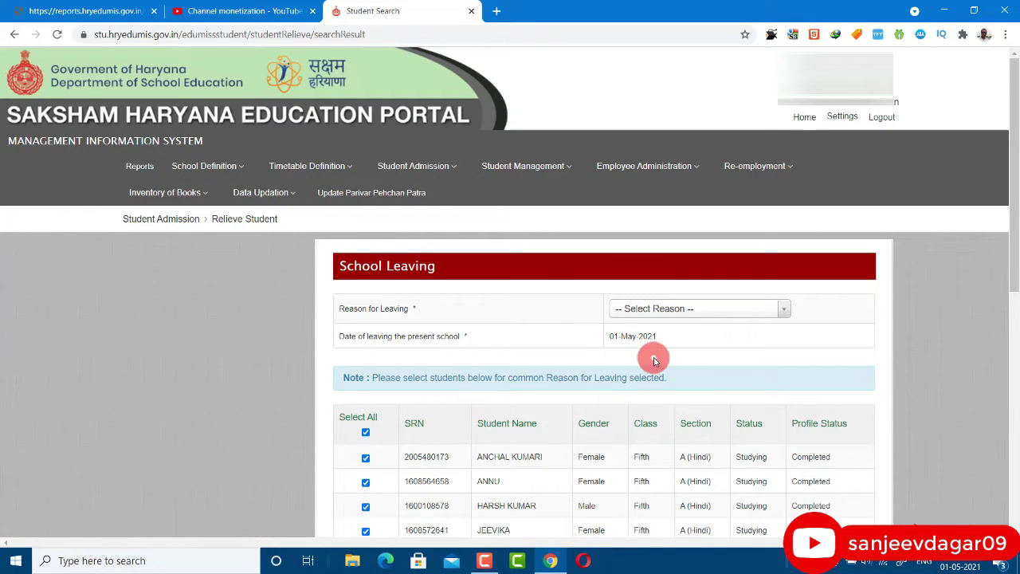
scroll(656, 359, down, 10)
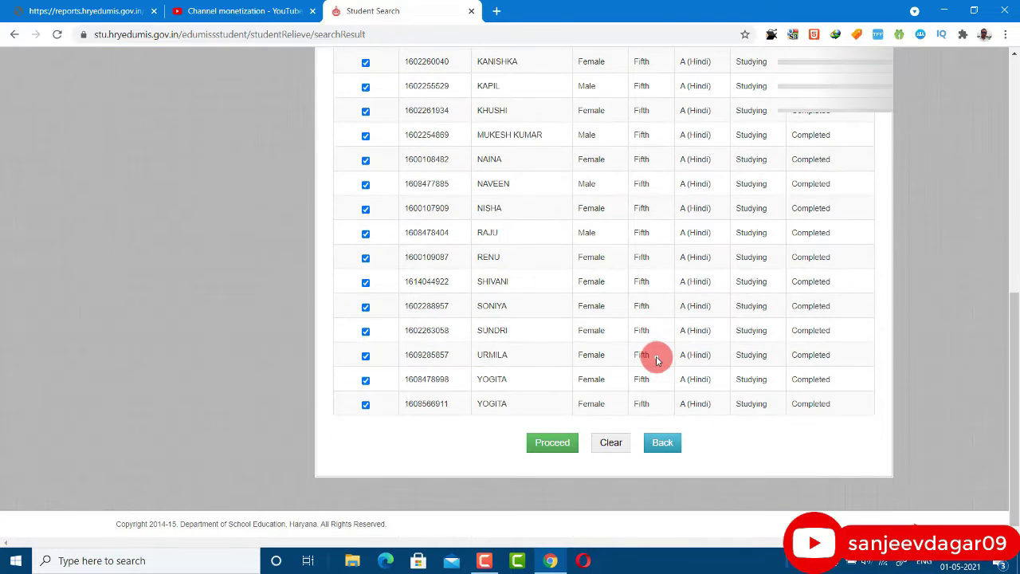
scroll(656, 359, up, 10)
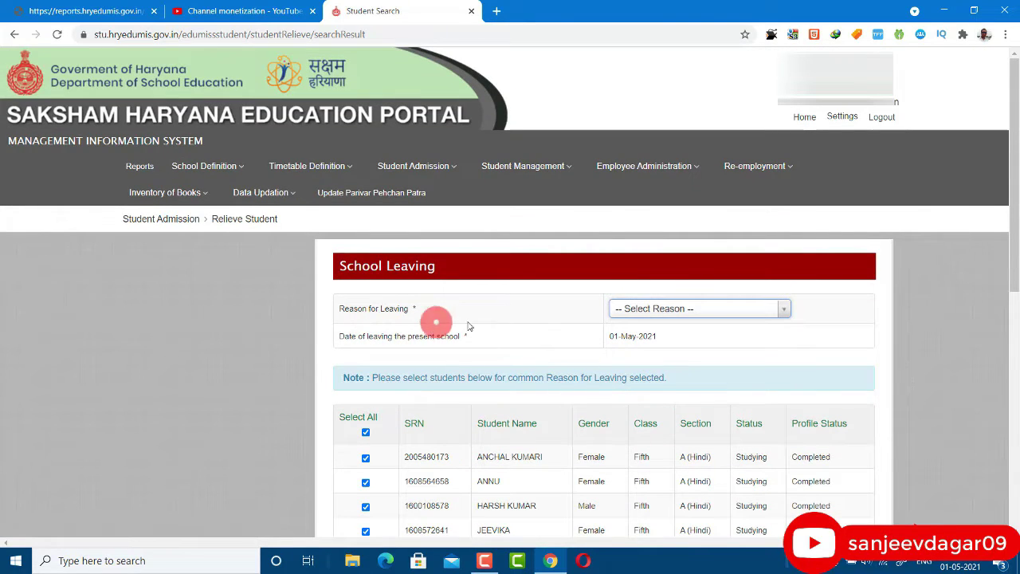
Step: Set the reason for leaving to "Completed highest class in school" and proceed with the selected students
click(699, 316)
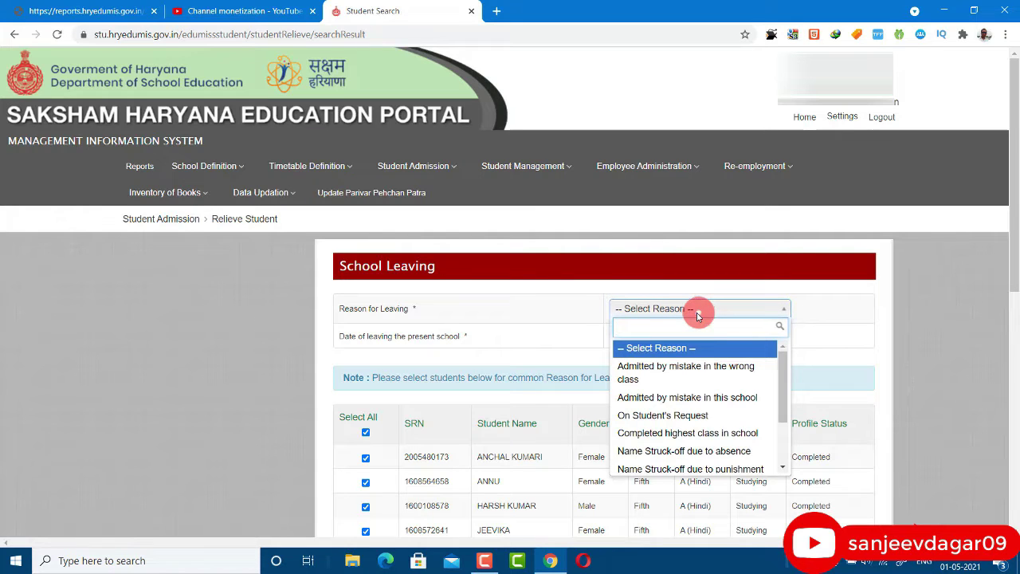
click(750, 439)
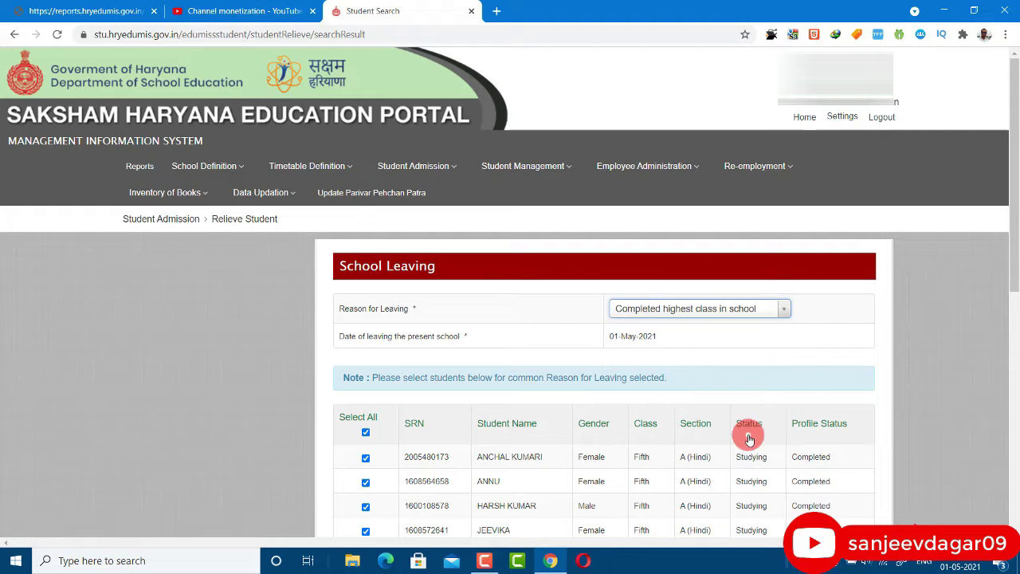
scroll(752, 414, down, 8)
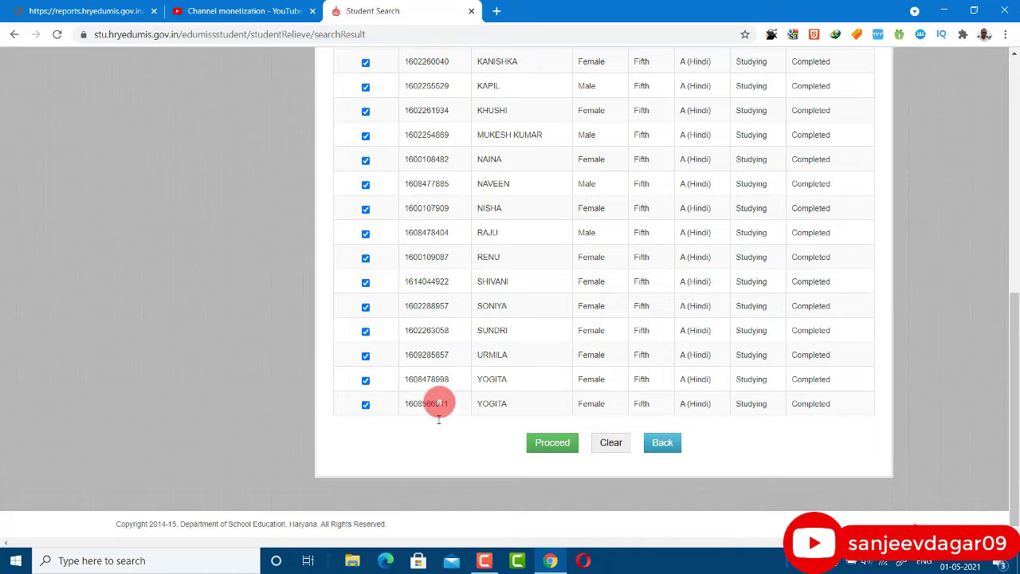
click(554, 448)
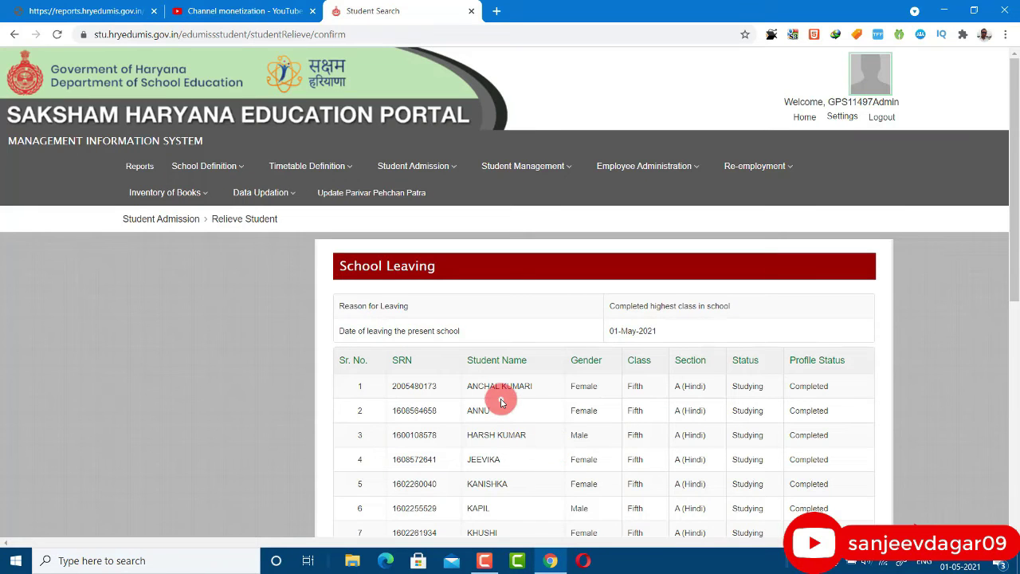
Step: Accept the confirmation statement below the student list and relieve the students from the school
scroll(502, 402, down, 4)
scroll(501, 403, down, 2)
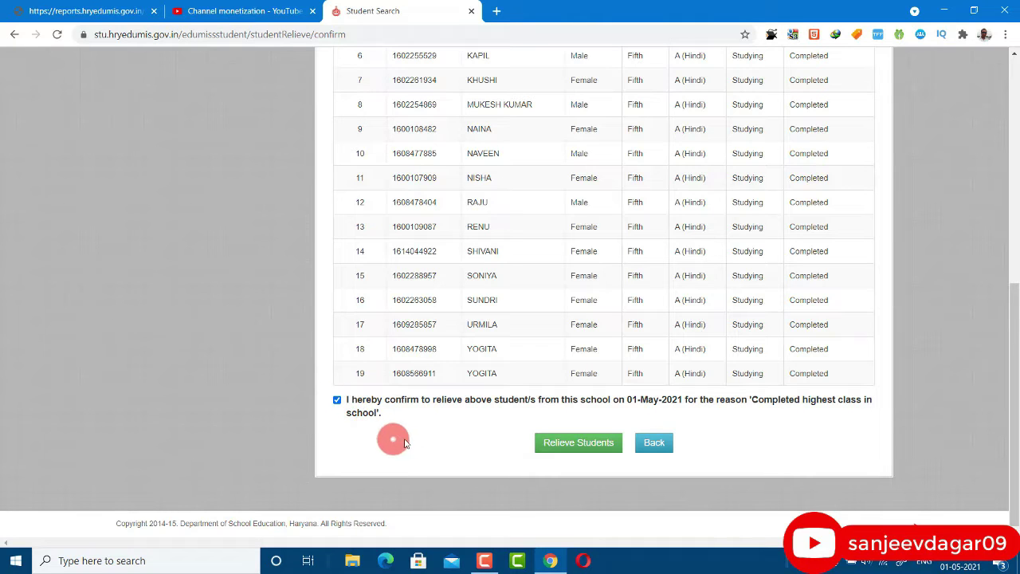
click(585, 451)
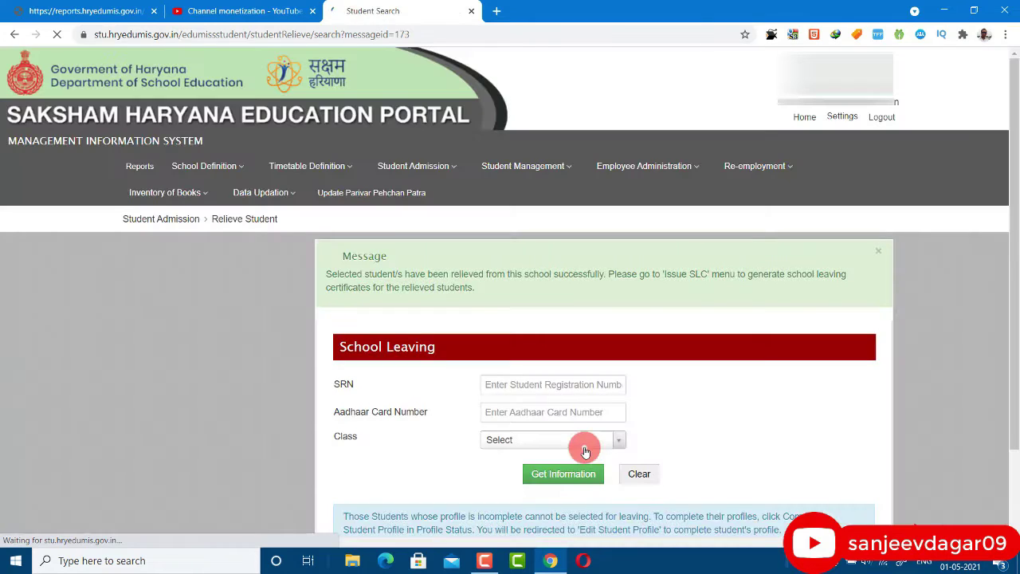
scroll(415, 458, down, 1)
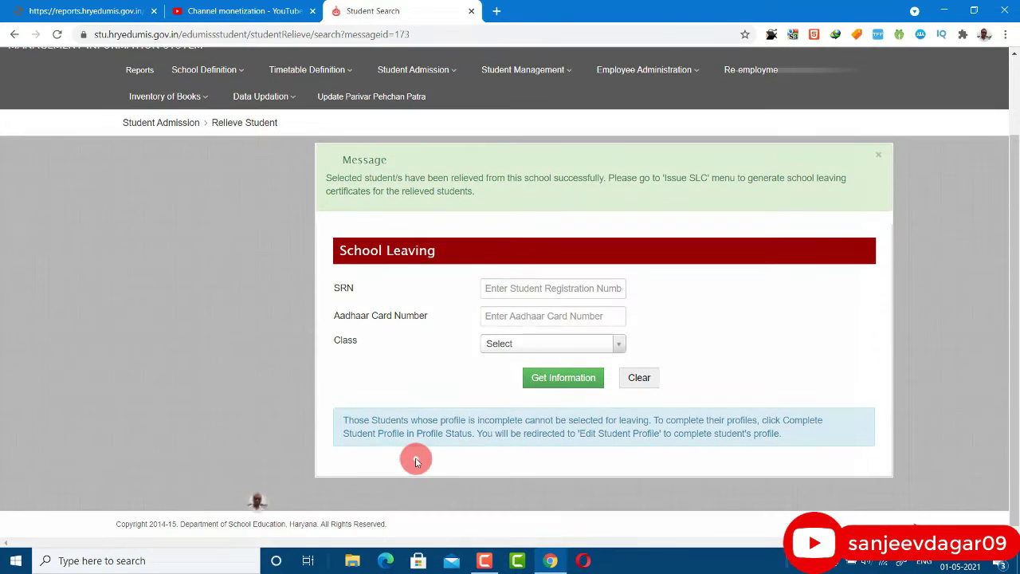
scroll(416, 461, up, 1)
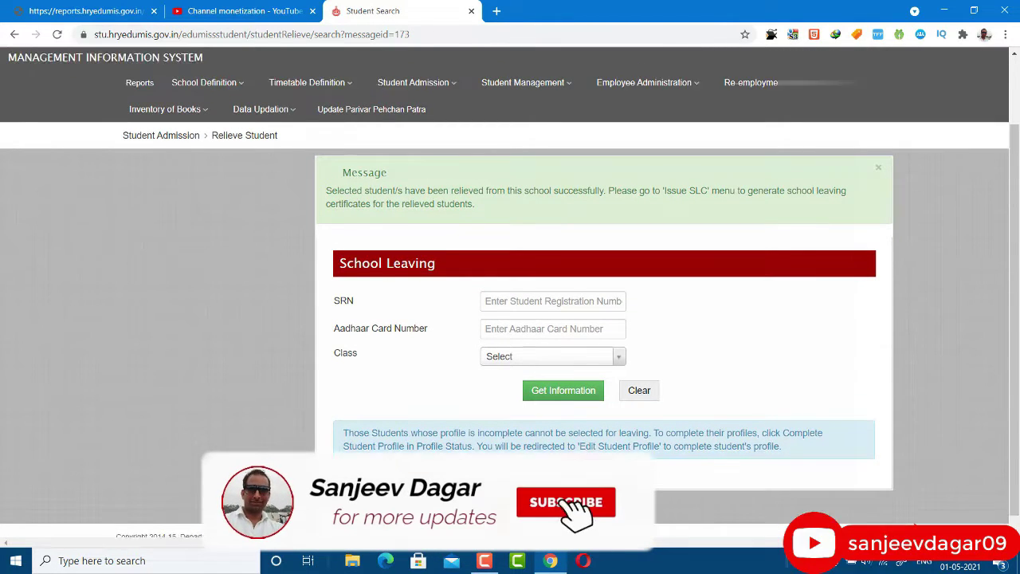
scroll(439, 436, down, 1)
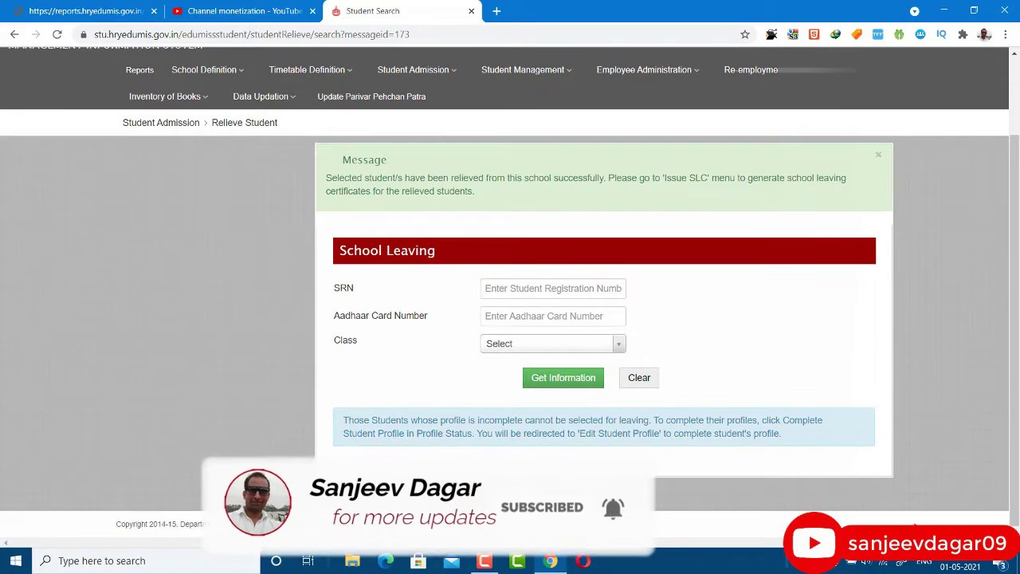
scroll(476, 495, up, 1)
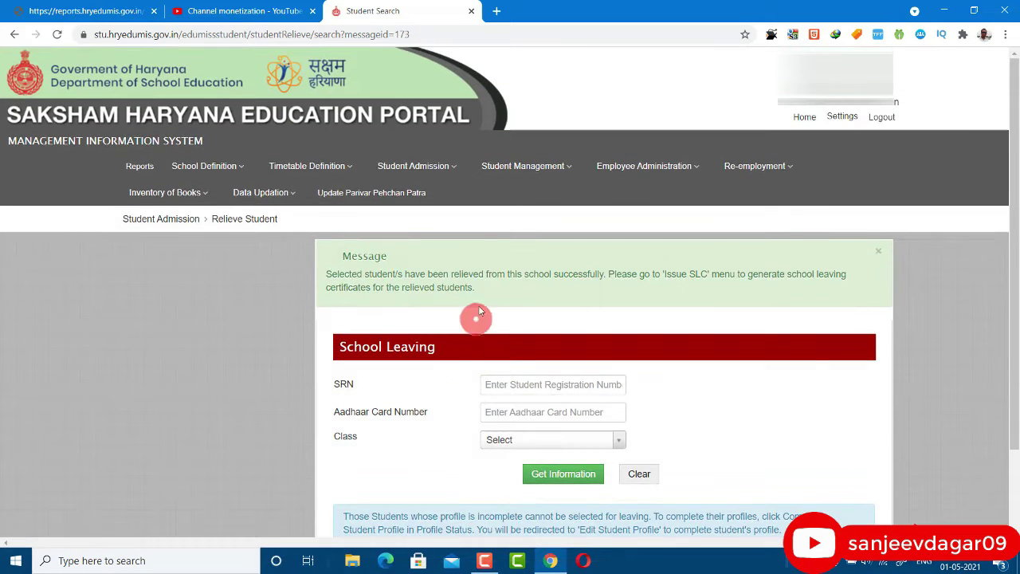
Step: Open Issue SLC under Student Admission and use Advance Search to retrieve the class Fifth students of academic year 2020-2021, section A
click(445, 169)
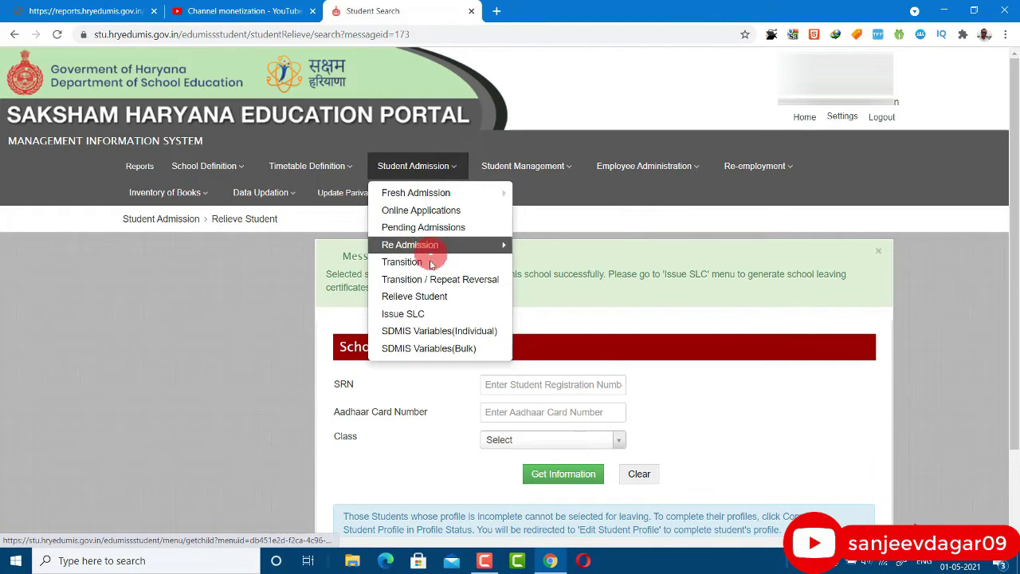
click(428, 314)
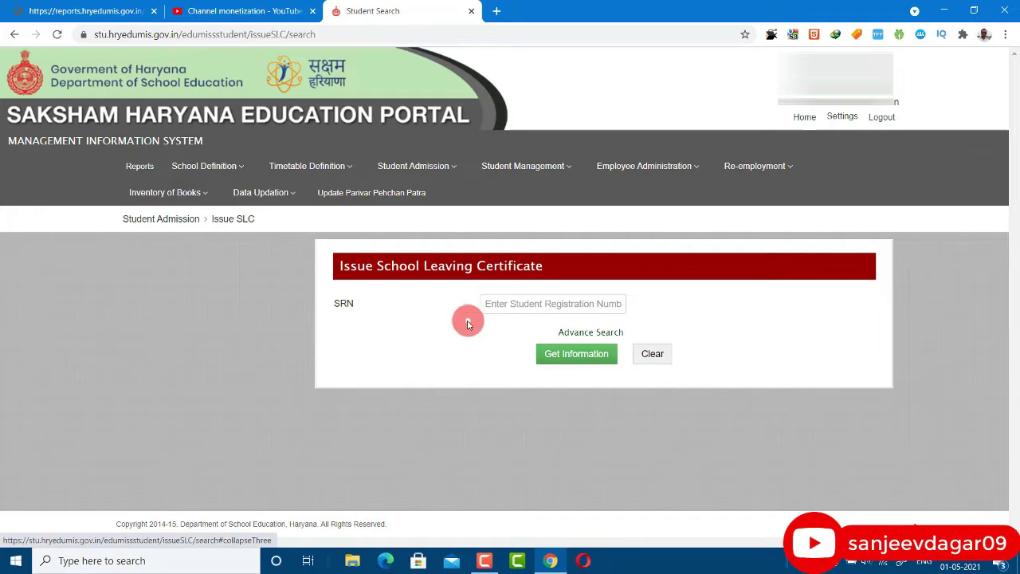
click(611, 335)
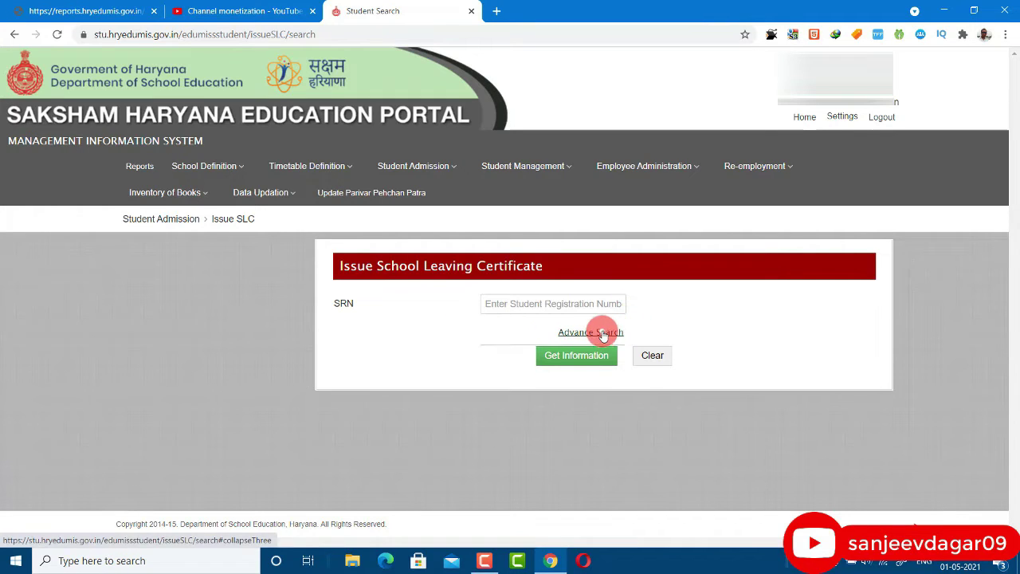
click(526, 385)
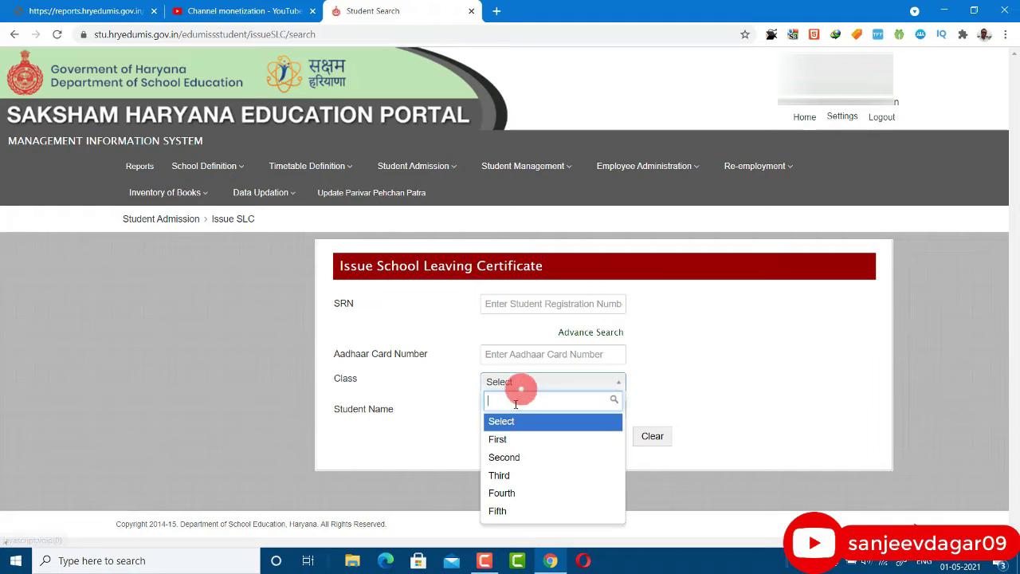
click(528, 512)
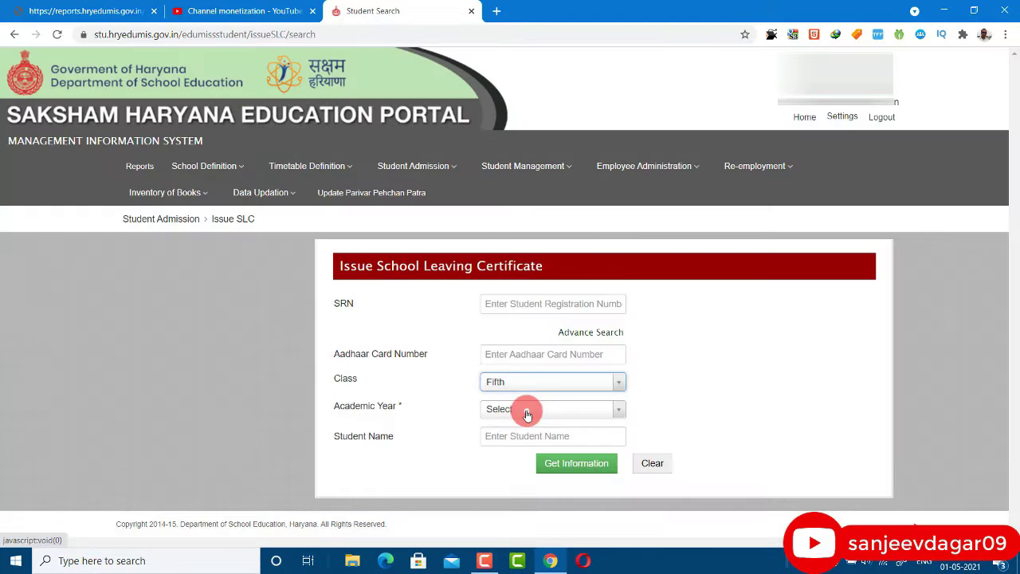
click(526, 412)
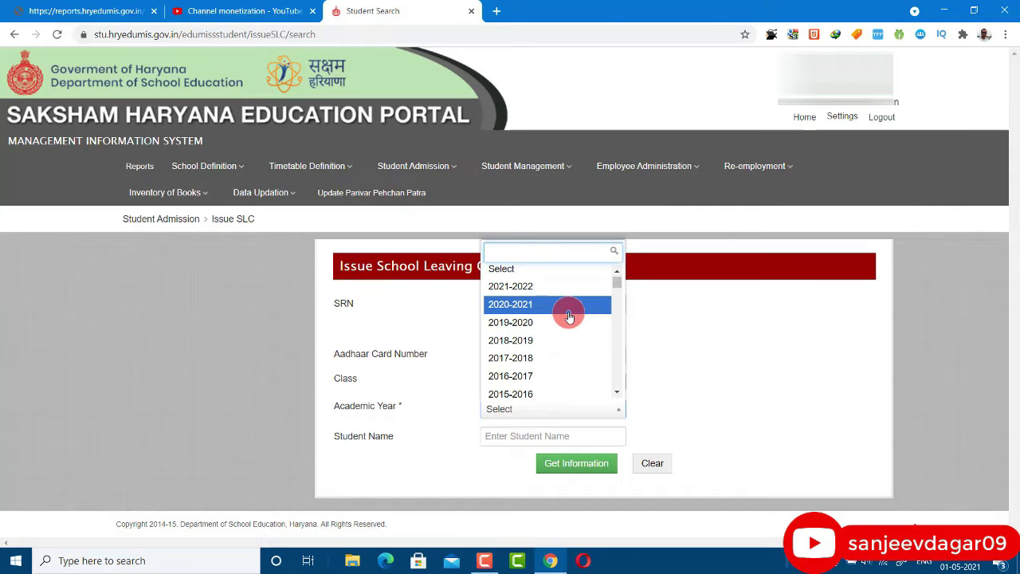
click(522, 304)
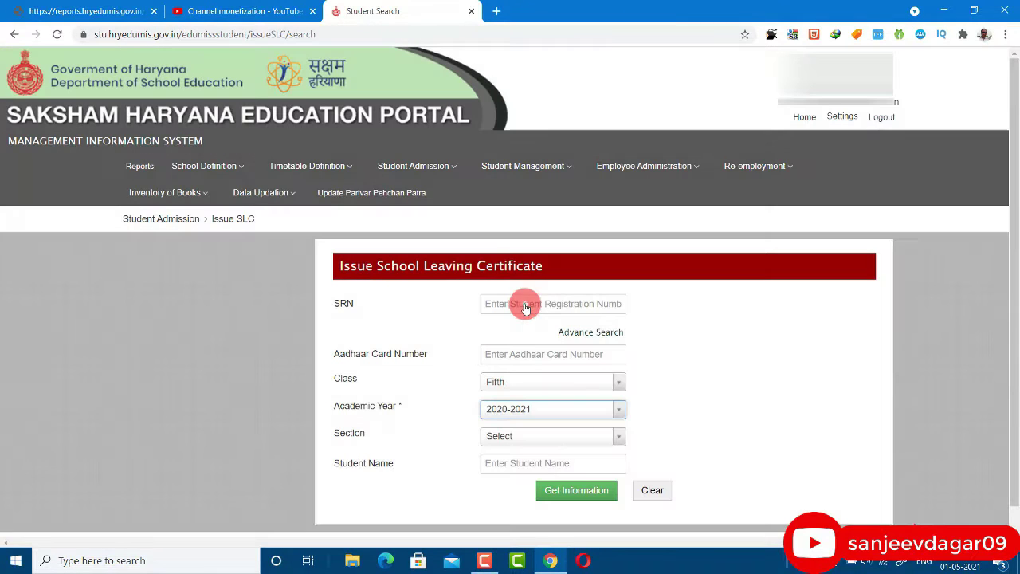
click(523, 440)
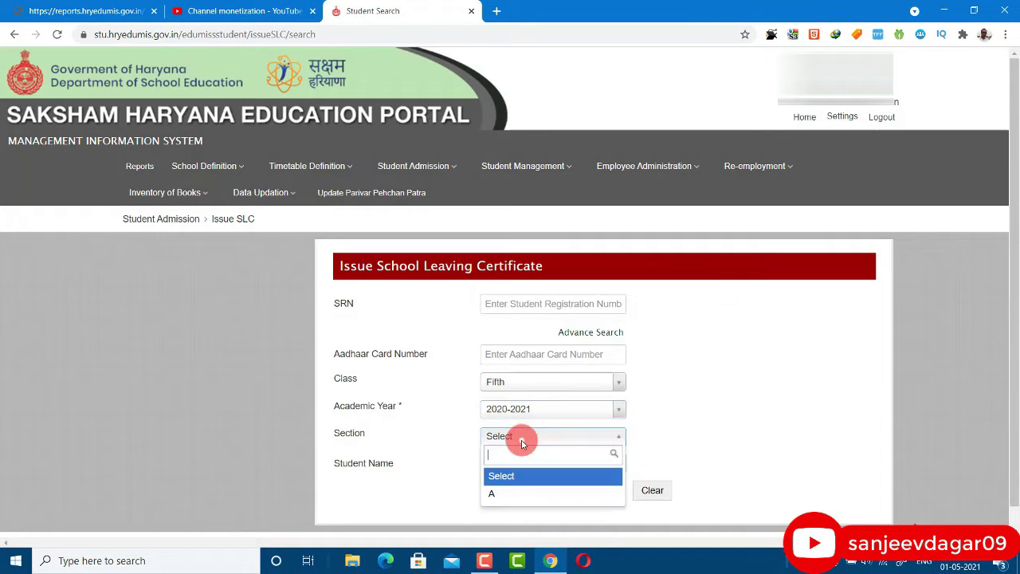
click(507, 492)
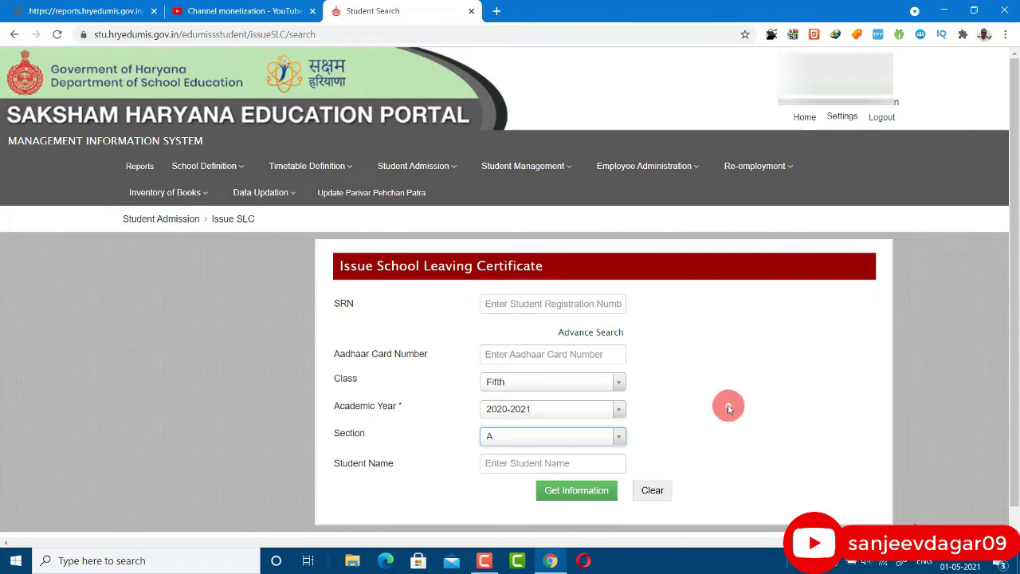
scroll(728, 408, down, 1)
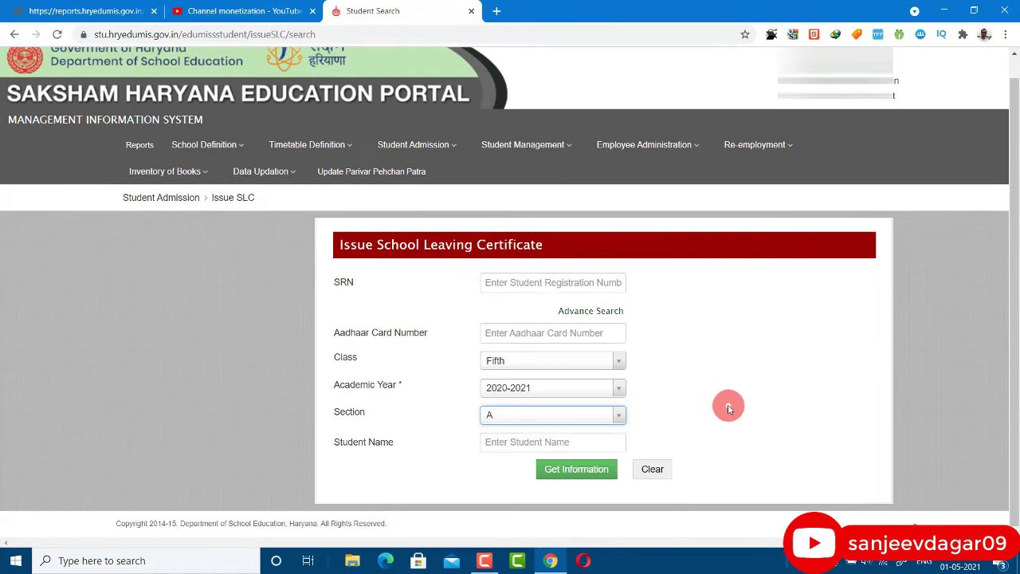
click(573, 470)
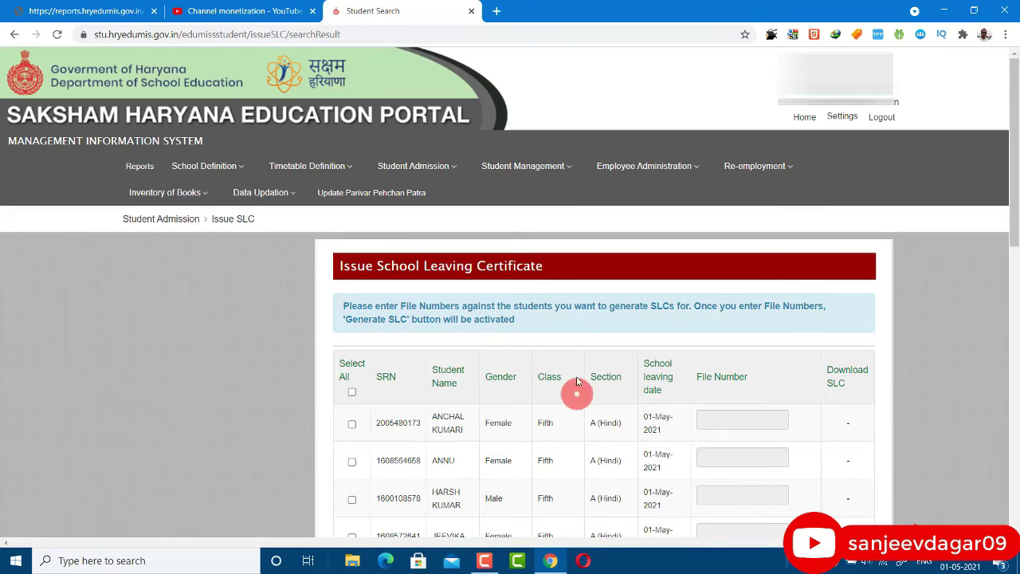
Step: Select the first listed student with file number 1/2021 and accept the confirmation statement for generating school leaving certificates
scroll(578, 366, down, 4)
scroll(578, 361, down, 5)
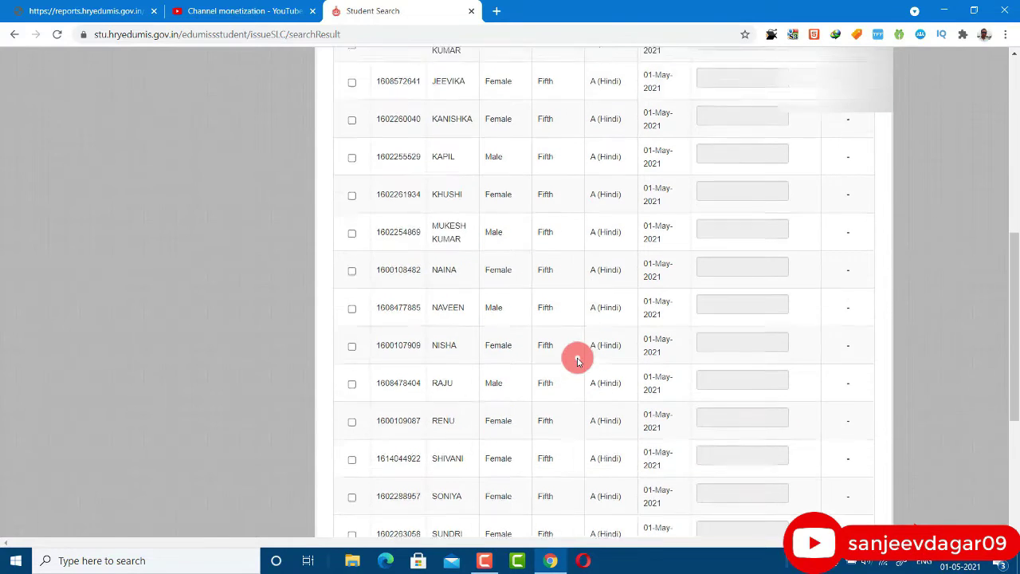
scroll(578, 361, up, 2)
scroll(578, 362, up, 7)
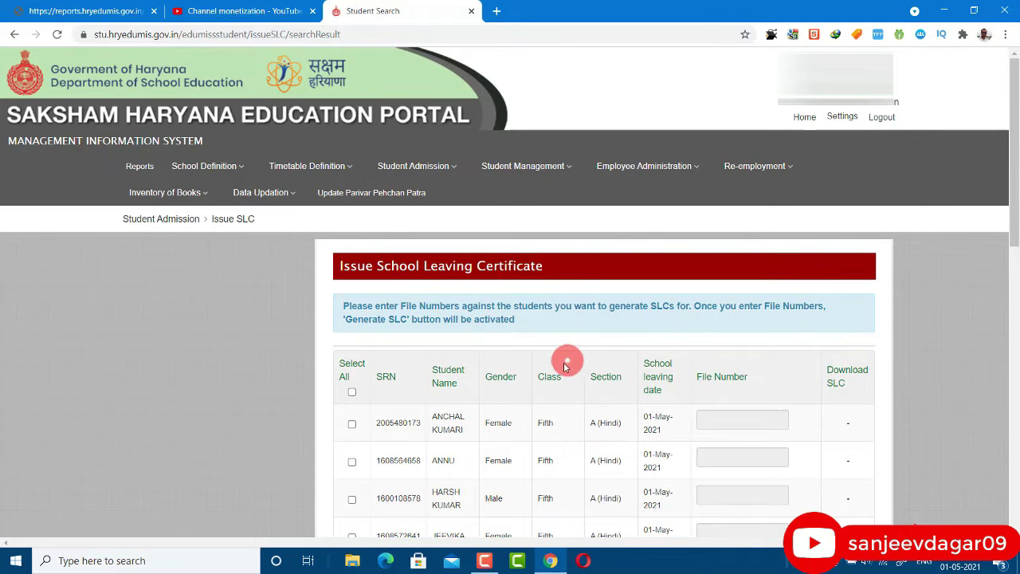
scroll(547, 369, down, 4)
scroll(546, 369, up, 4)
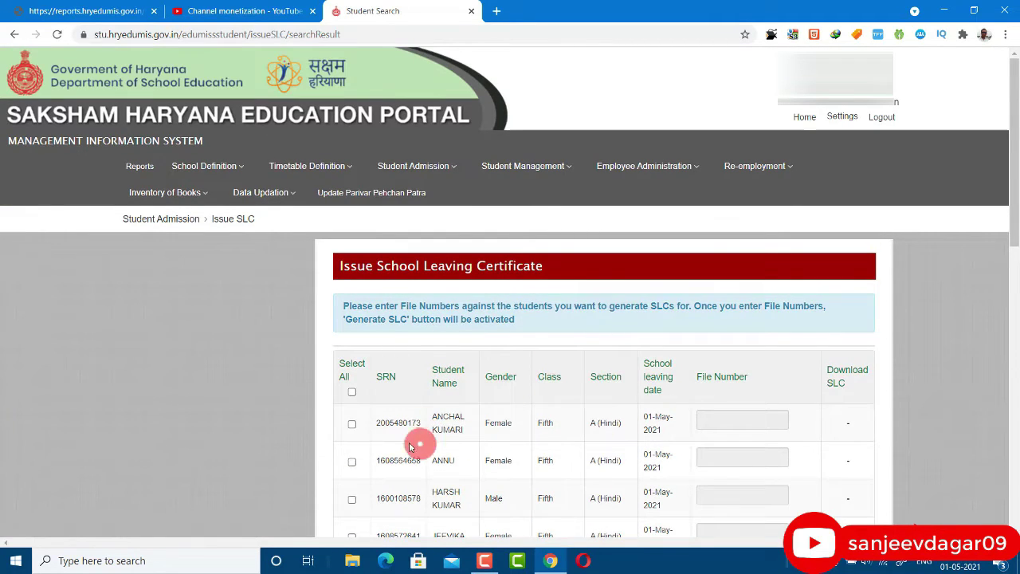
click(351, 426)
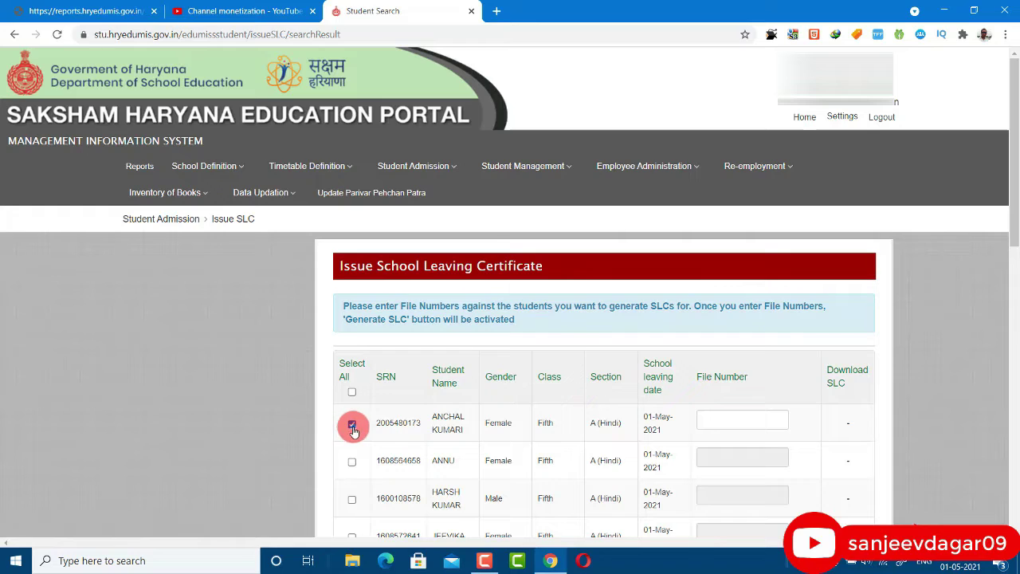
scroll(725, 409, down, 2)
click(735, 264)
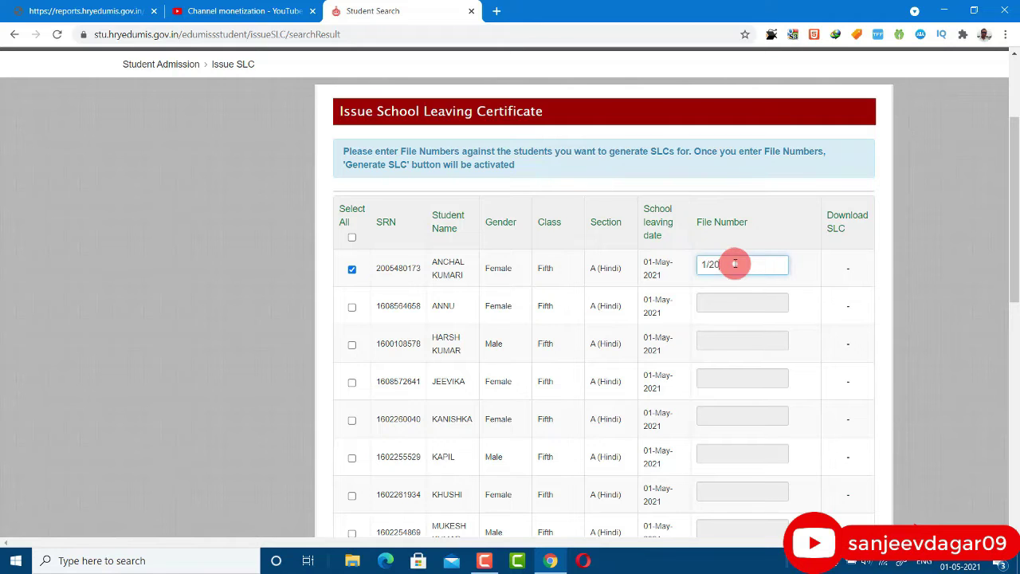
scroll(518, 371, down, 8)
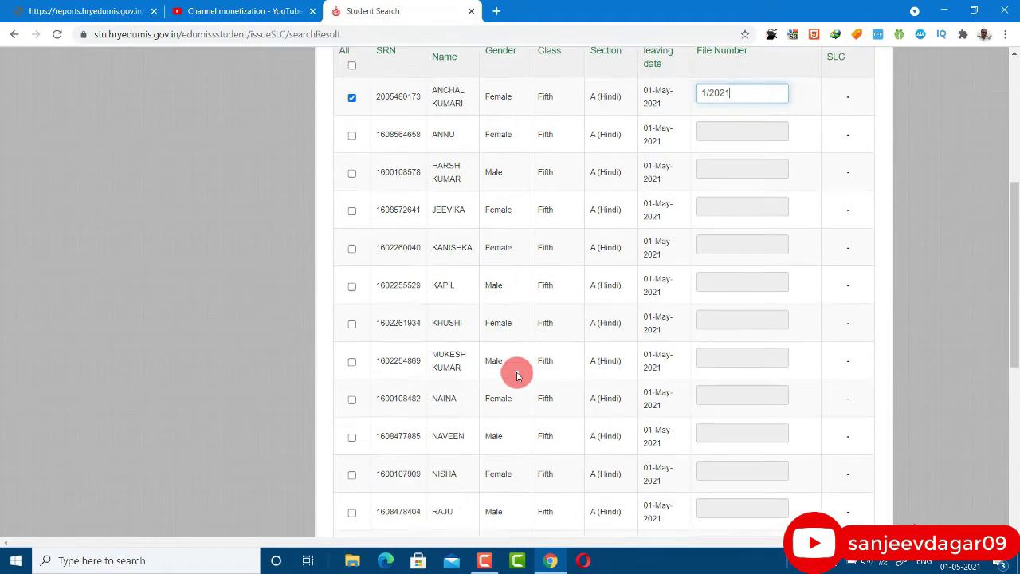
click(415, 390)
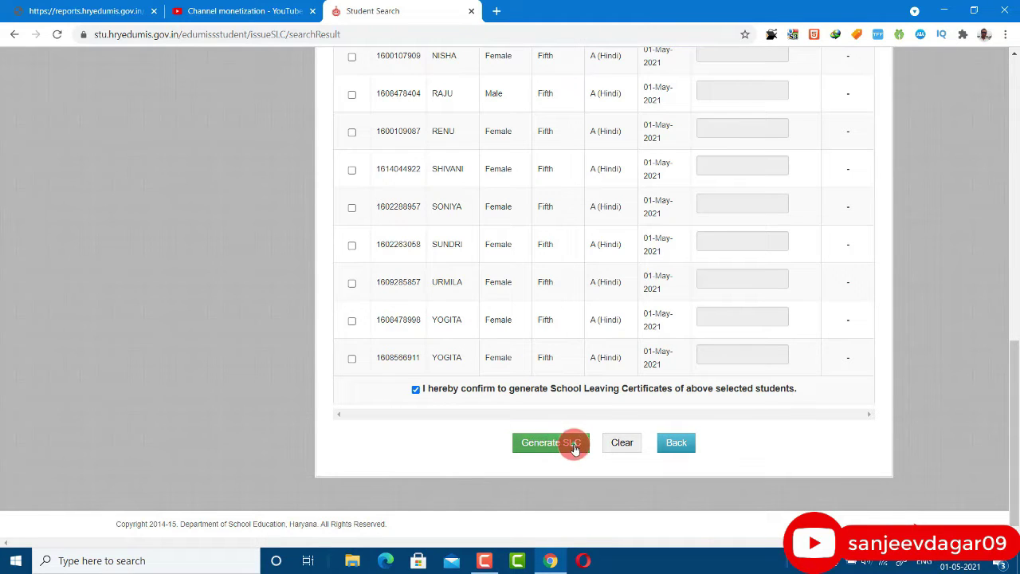
Step: Add the second and third listed students to the selection and generate the school leaving certificates
scroll(594, 466, up, 10)
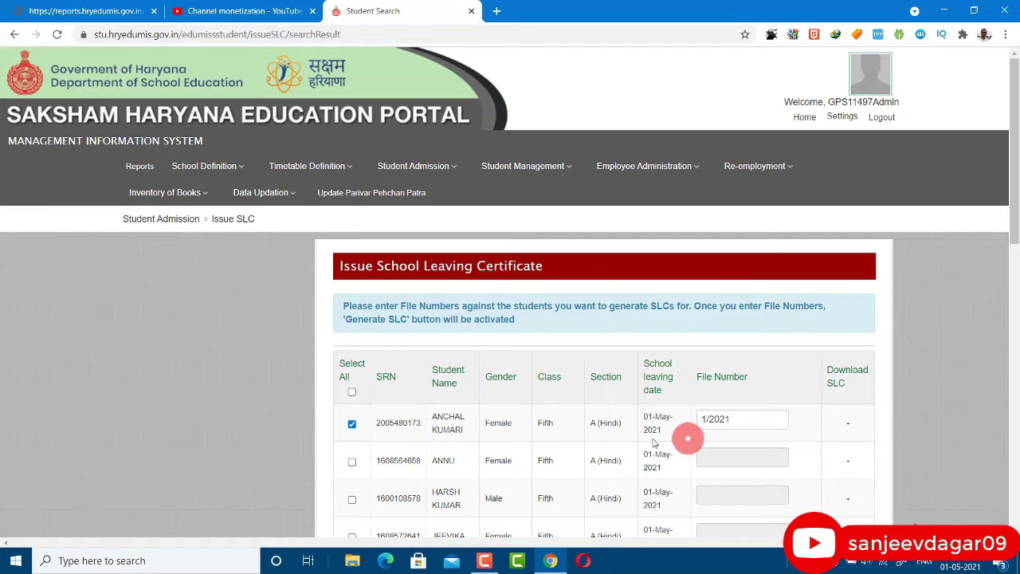
scroll(751, 421, down, 2)
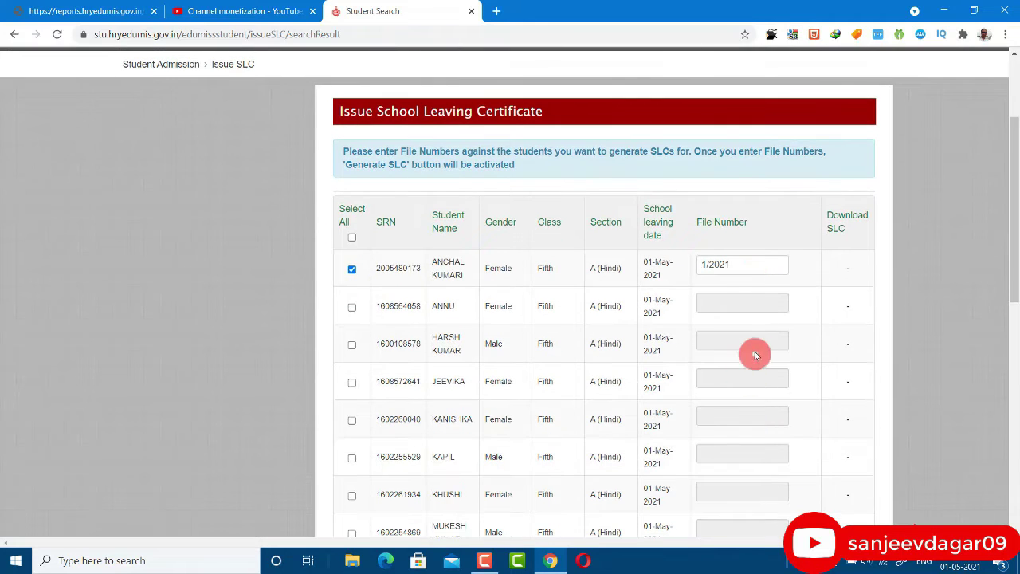
click(352, 307)
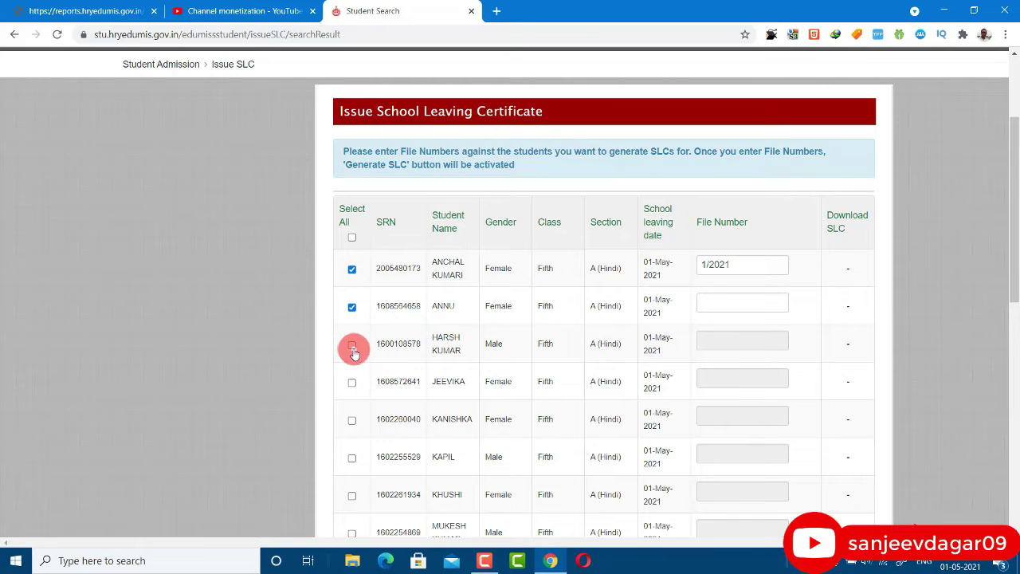
click(352, 348)
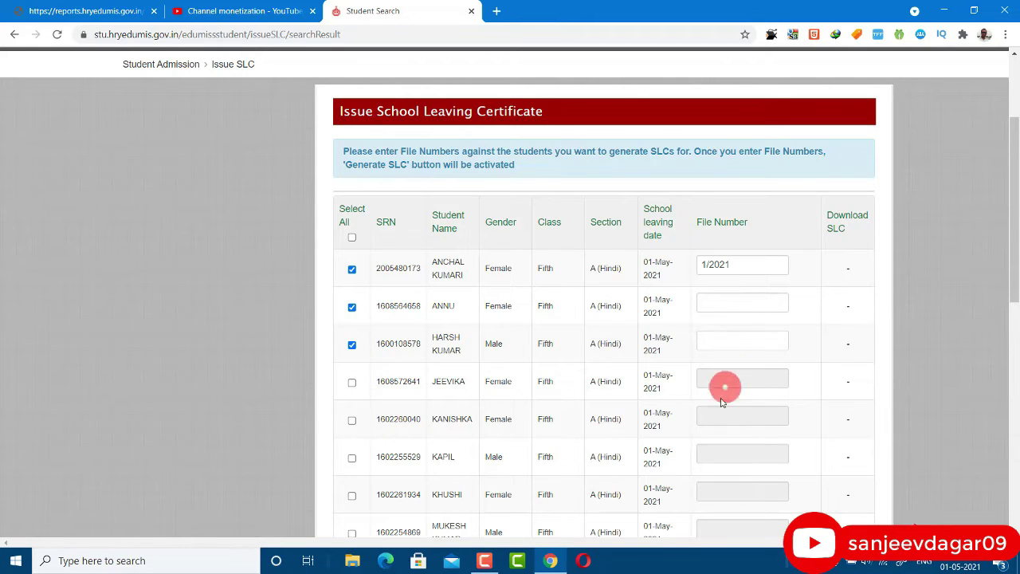
scroll(723, 387, down, 10)
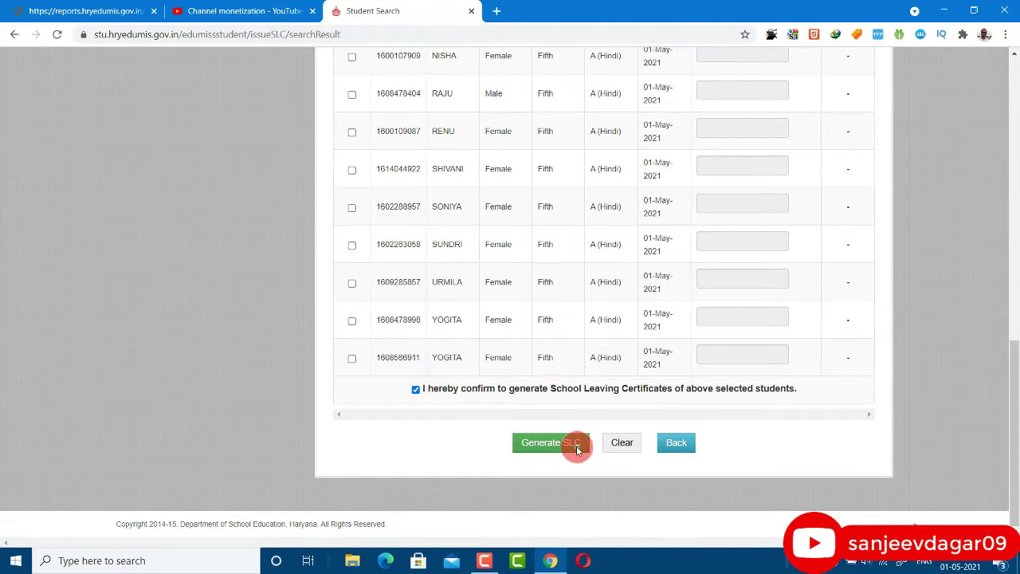
click(568, 452)
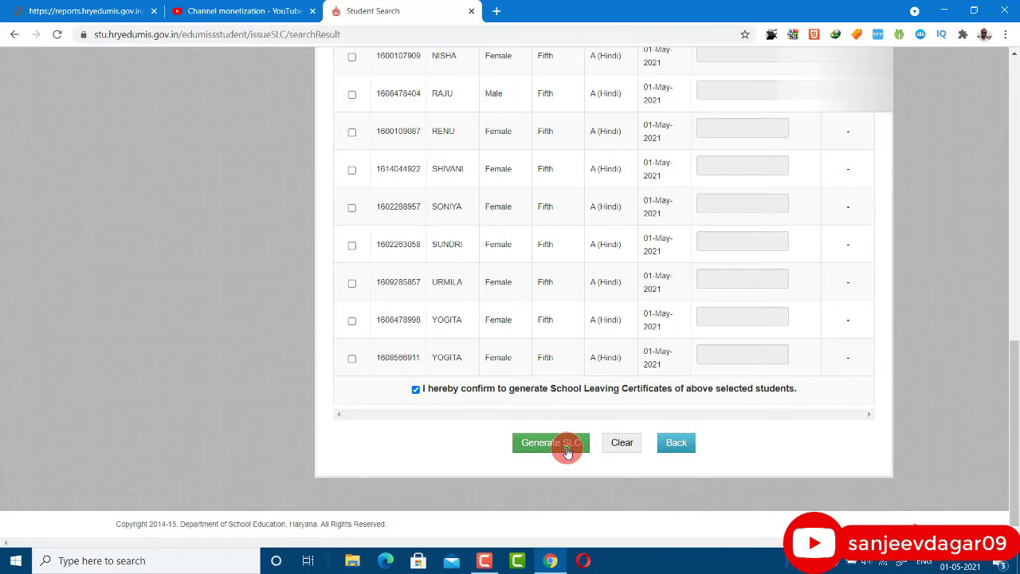
Step: Try selecting all students in the list of issued certificates and clear that selection again
scroll(630, 261, down, 4)
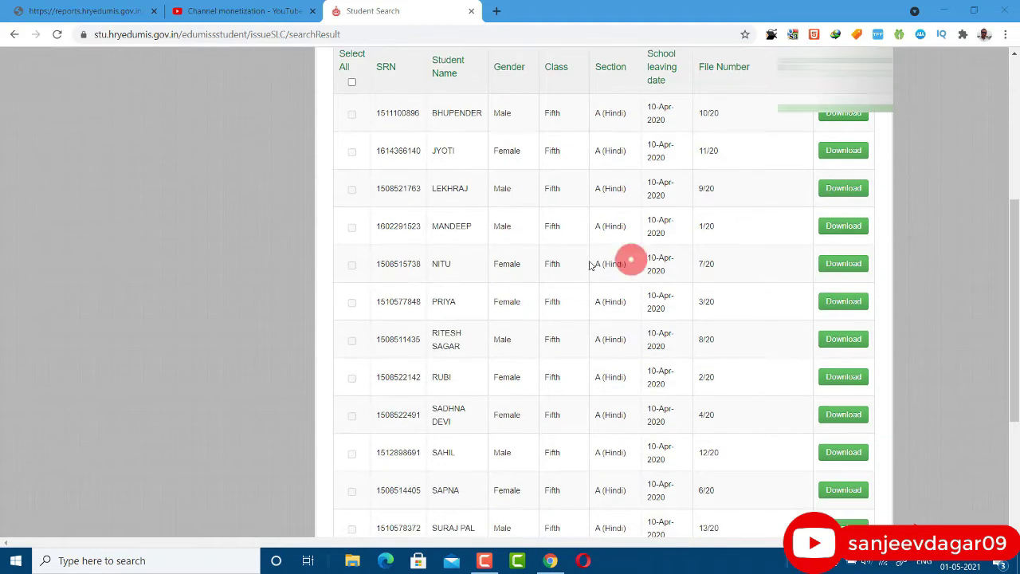
scroll(592, 266, up, 4)
scroll(505, 264, down, 2)
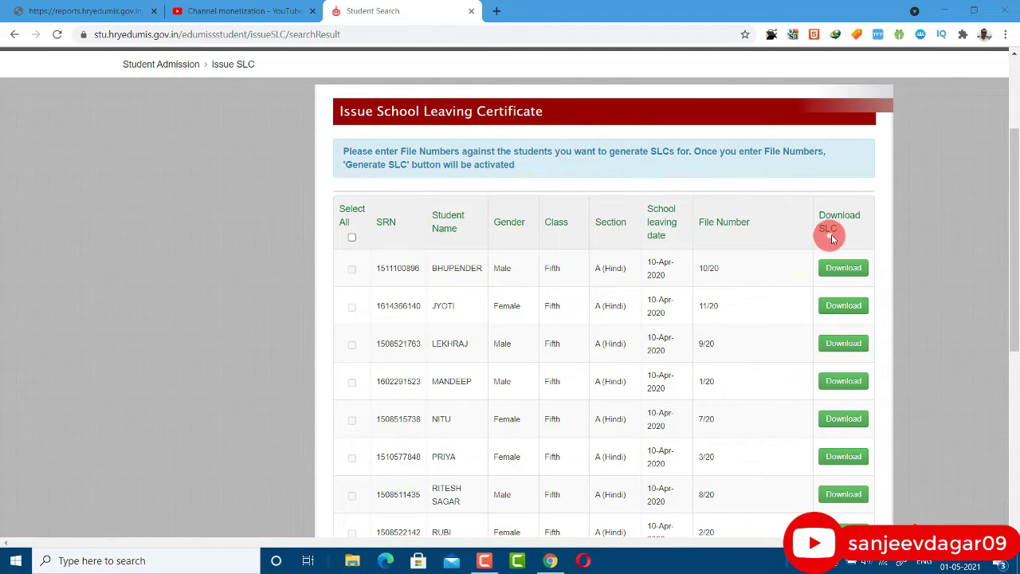
click(353, 239)
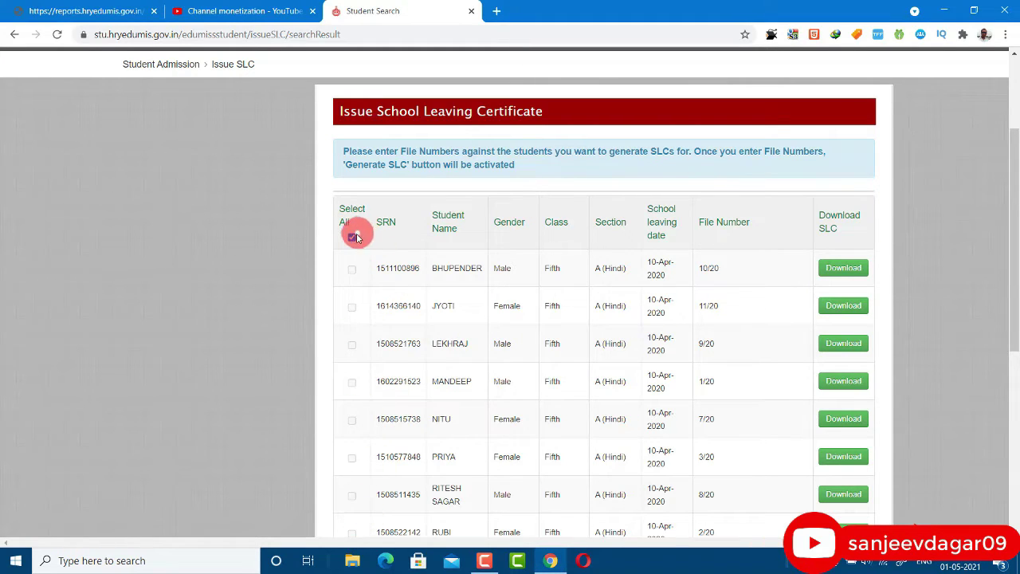
click(354, 239)
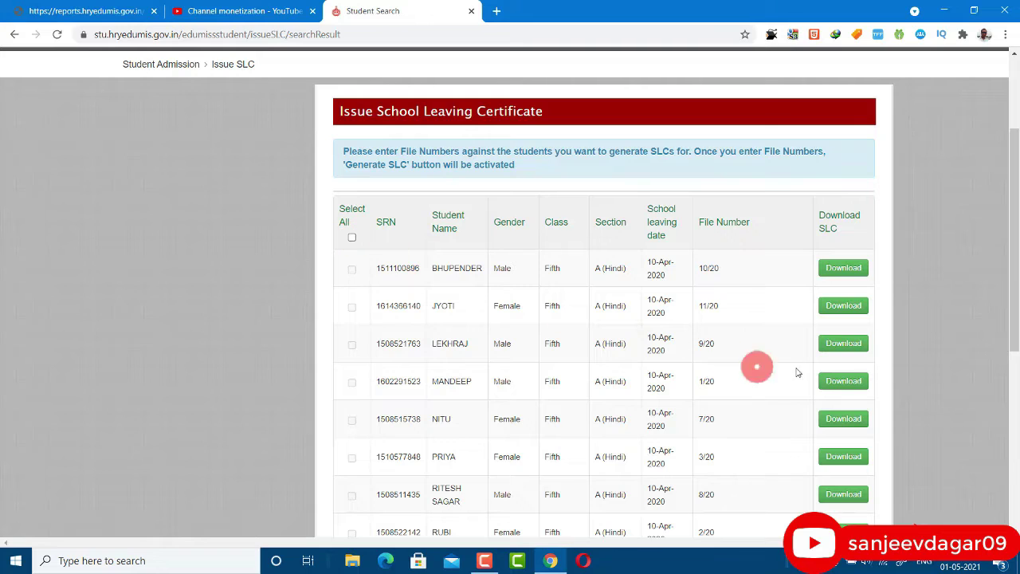
Step: Download the first listed student's school leaving certificate as a PDF and open the file
click(845, 269)
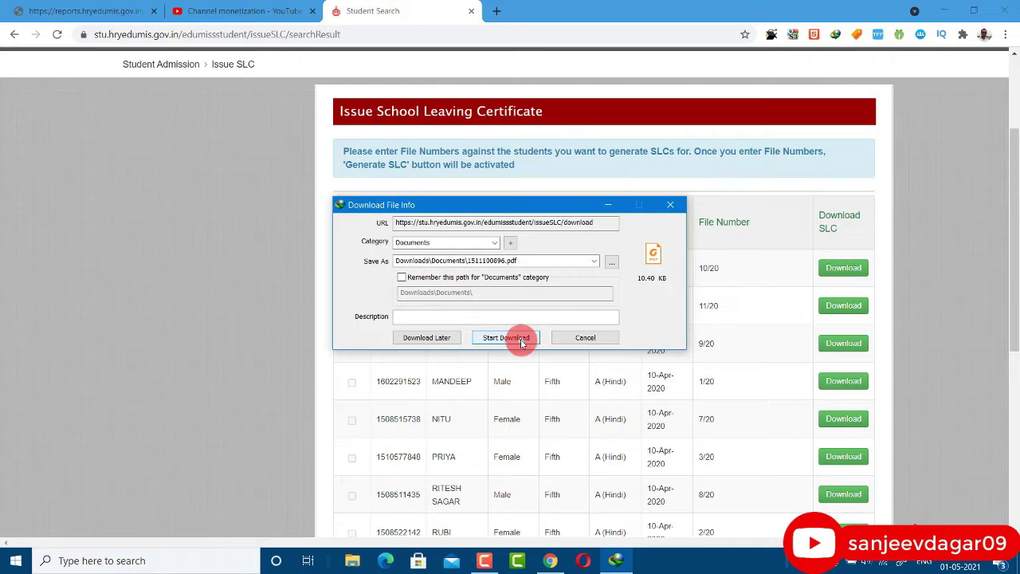
click(519, 338)
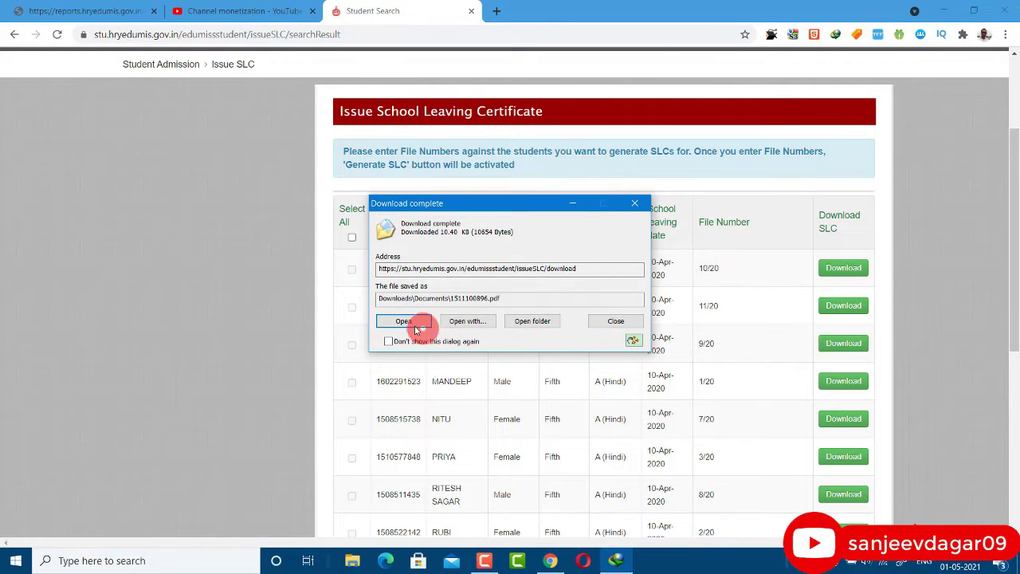
click(414, 326)
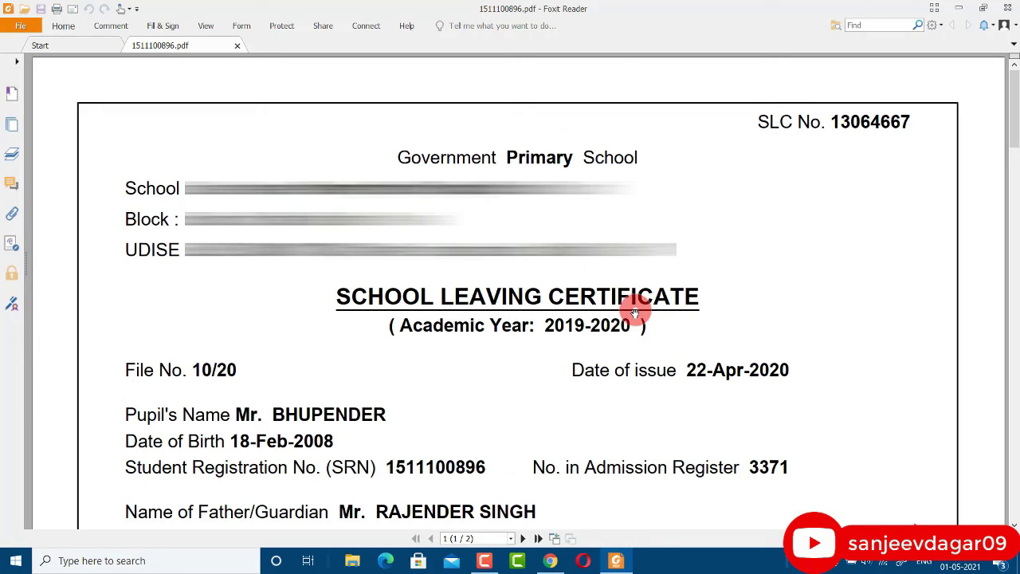
Step: Read through the opened school leaving certificate, close it and return to the beginning of the issued certificates list
scroll(498, 319, down, 3)
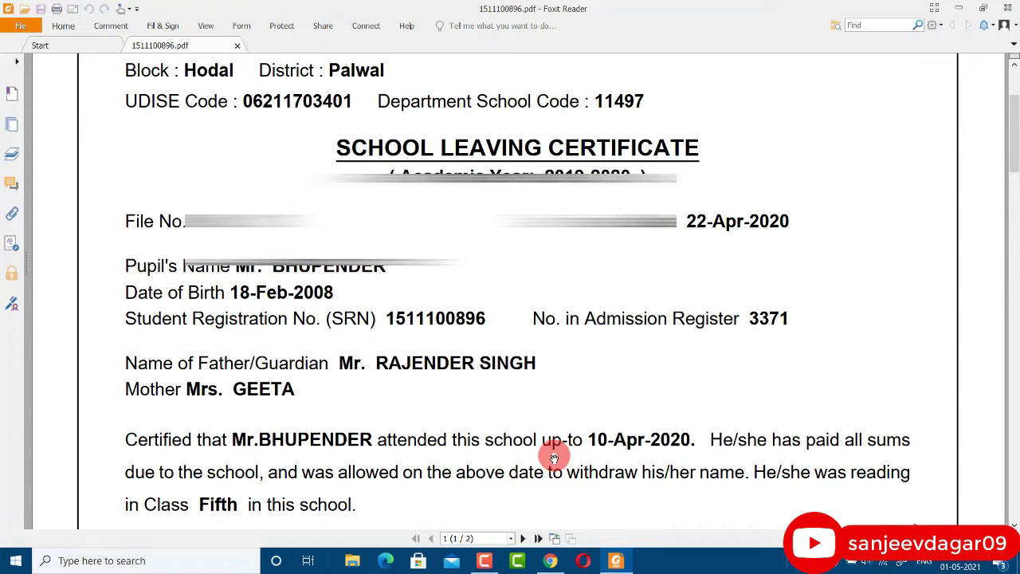
scroll(554, 454, down, 5)
scroll(554, 455, up, 5)
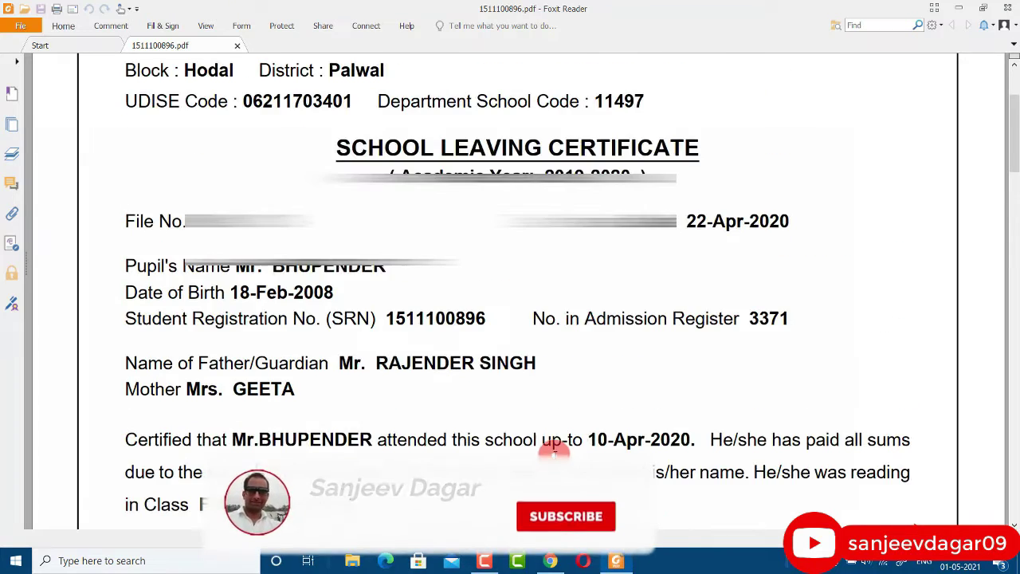
key(alt+F4)
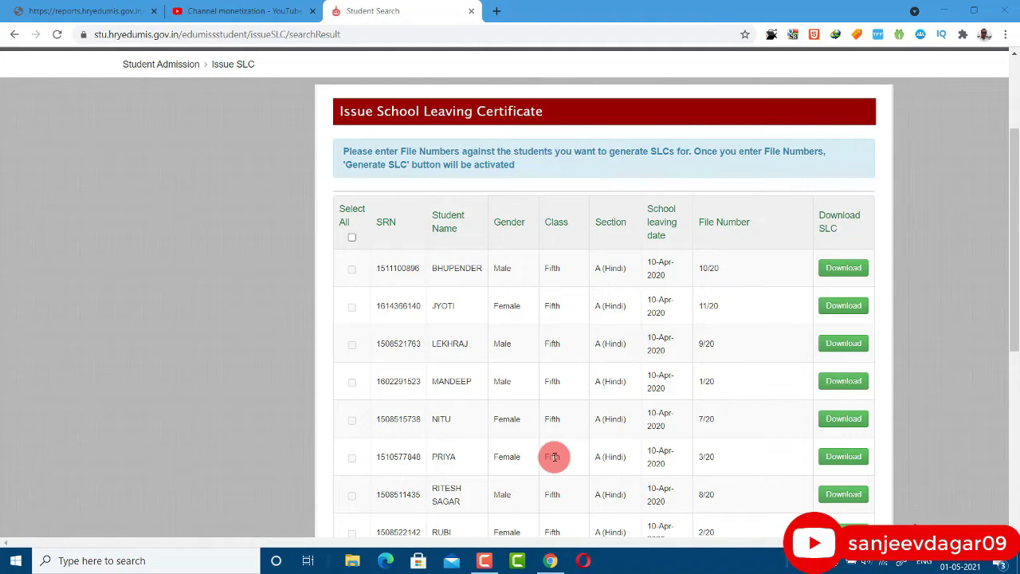
scroll(554, 457, up, 3)
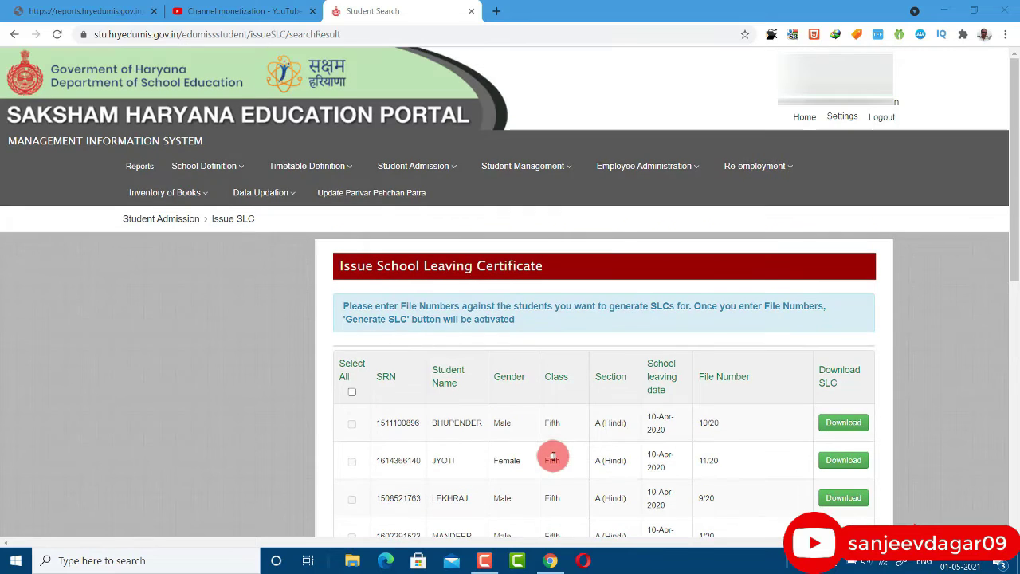
Step: Open the school's Section Definition page
click(552, 458)
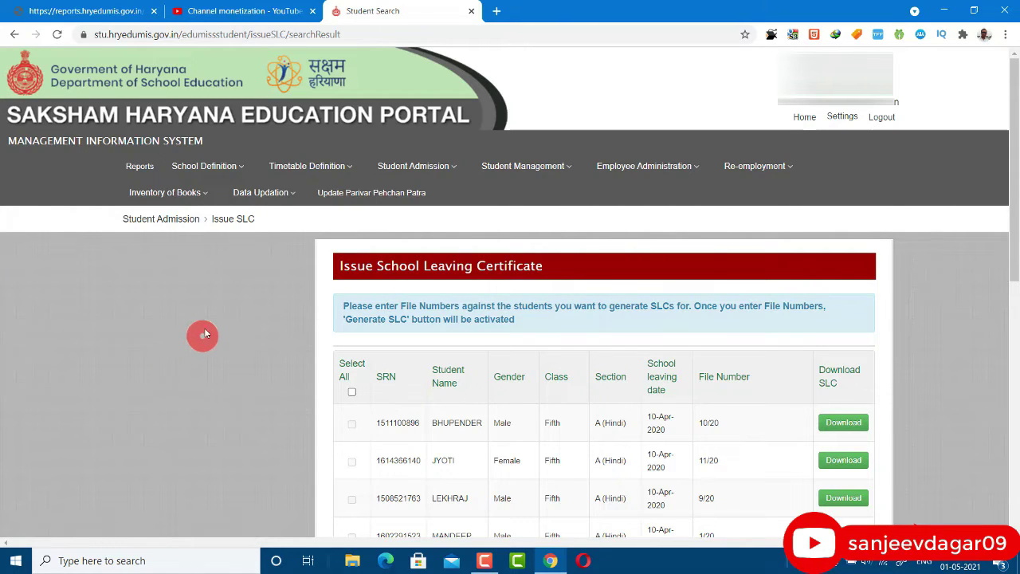
click(233, 174)
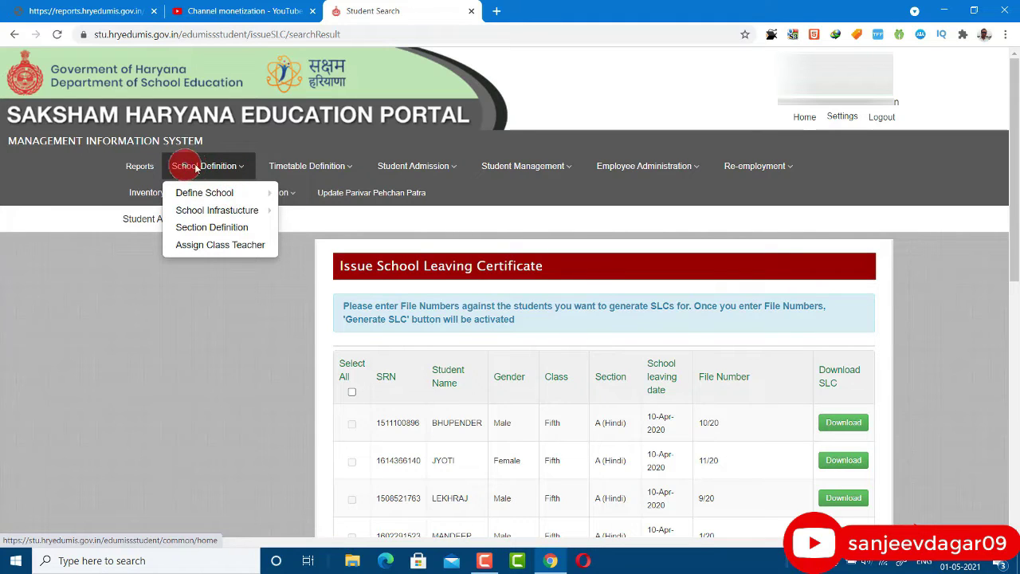
click(215, 228)
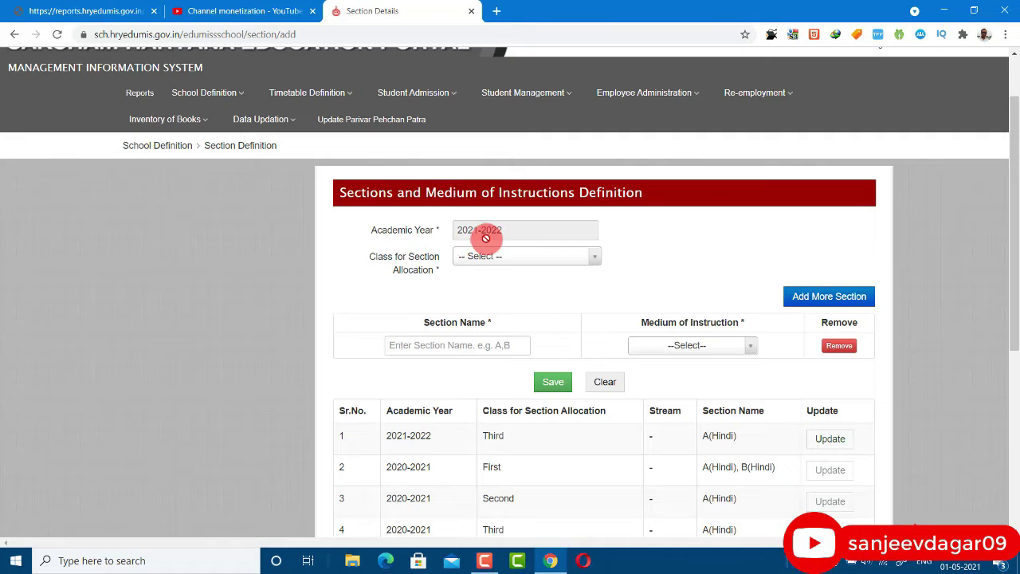
Step: Define section A with Hindi as the medium of instruction for class First and save the record
click(523, 258)
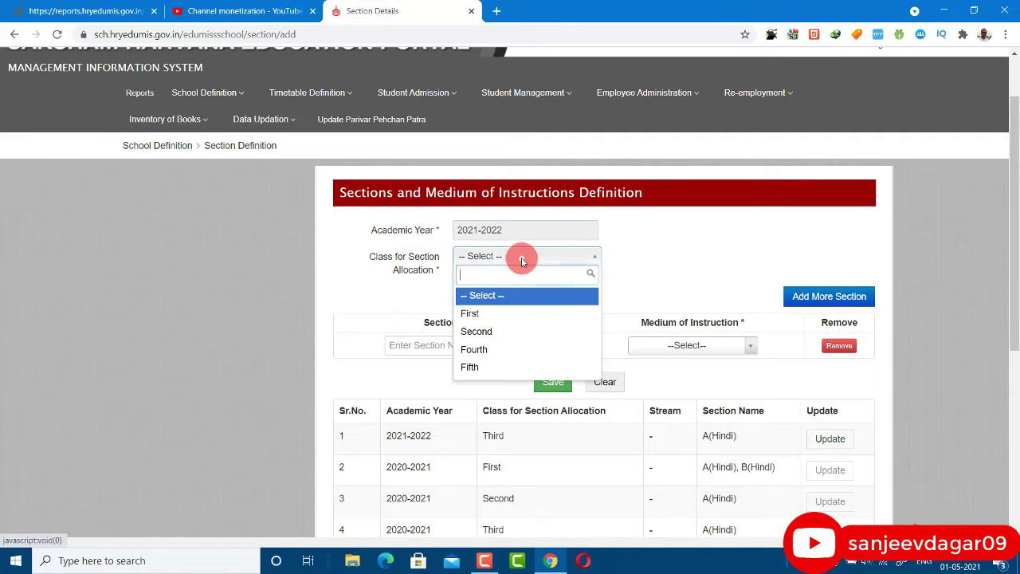
click(520, 314)
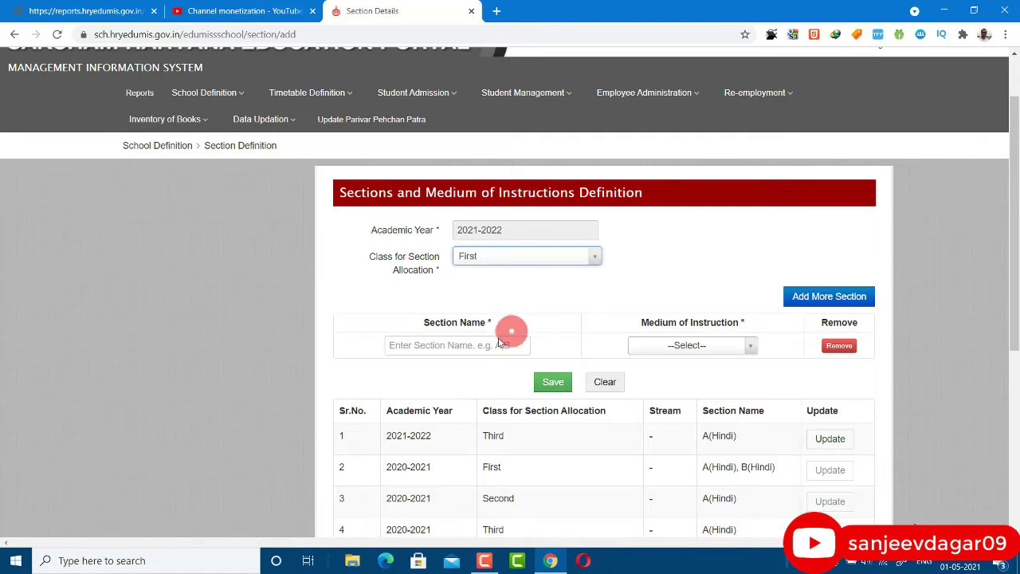
click(431, 344)
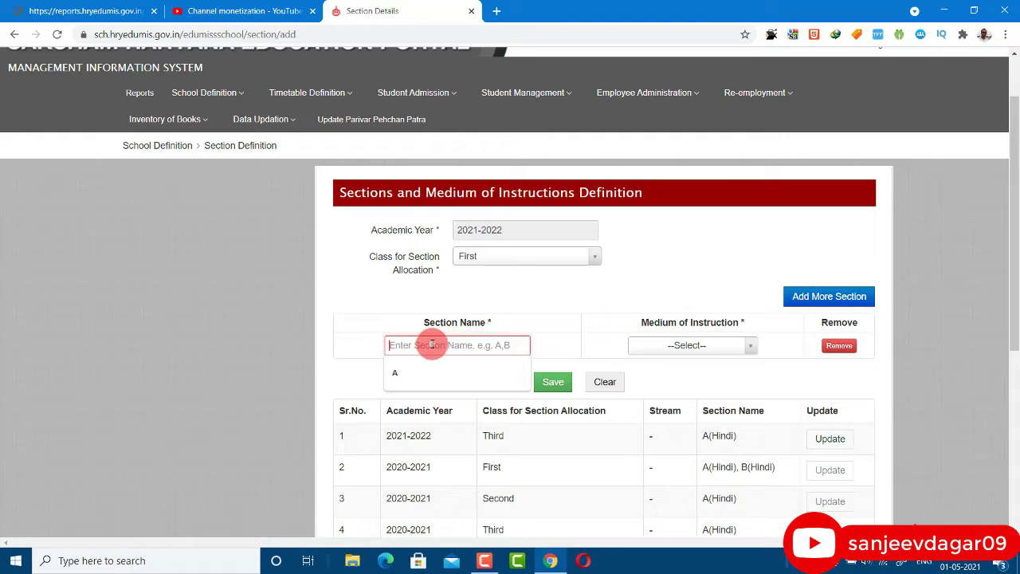
click(405, 380)
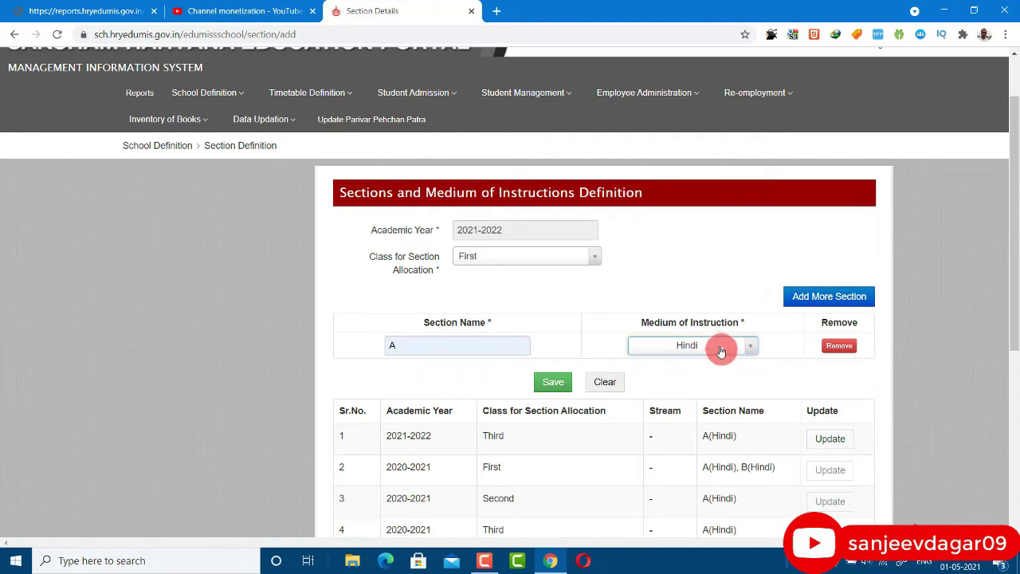
click(719, 348)
click(652, 430)
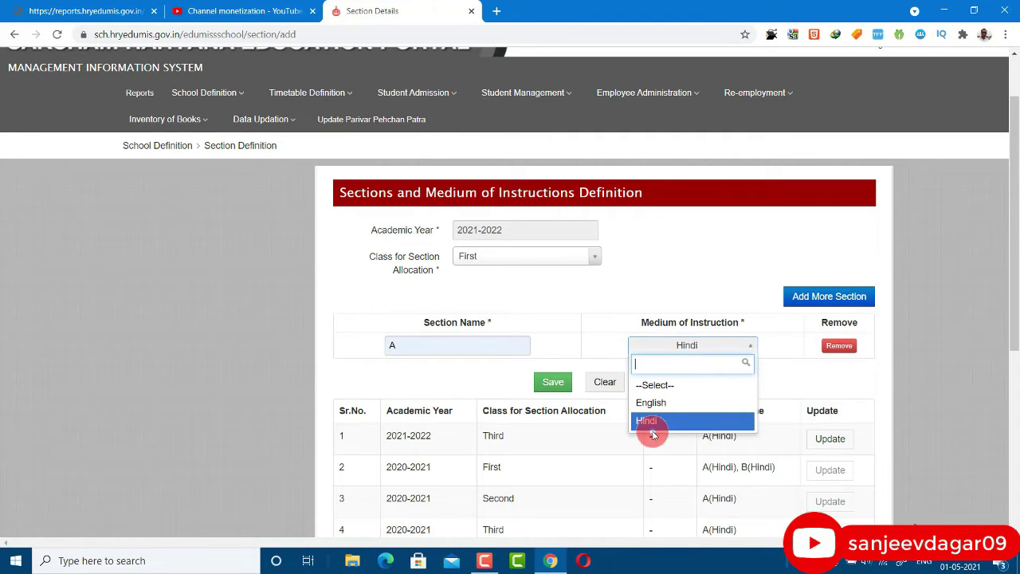
scroll(657, 422, down, 1)
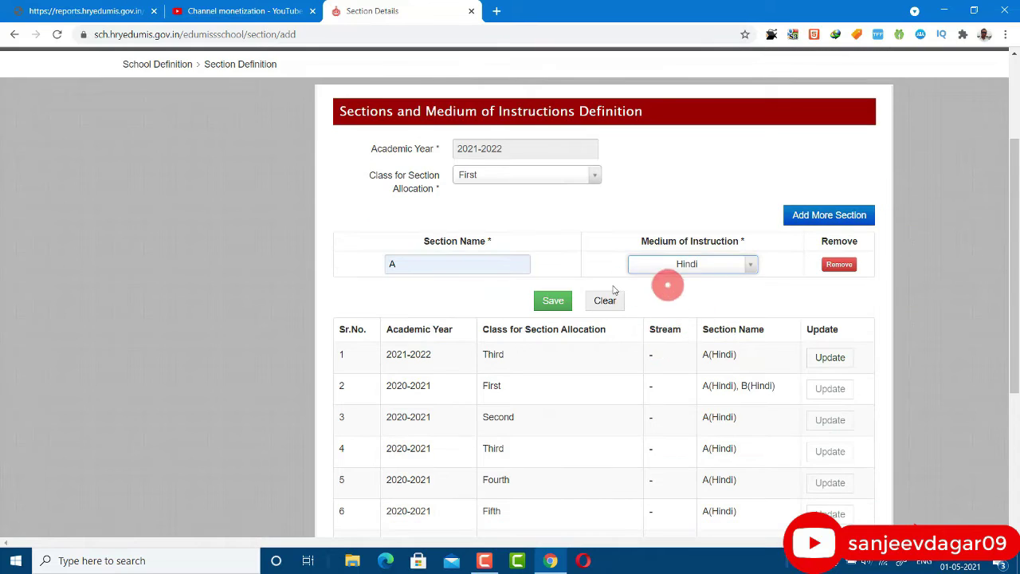
click(550, 301)
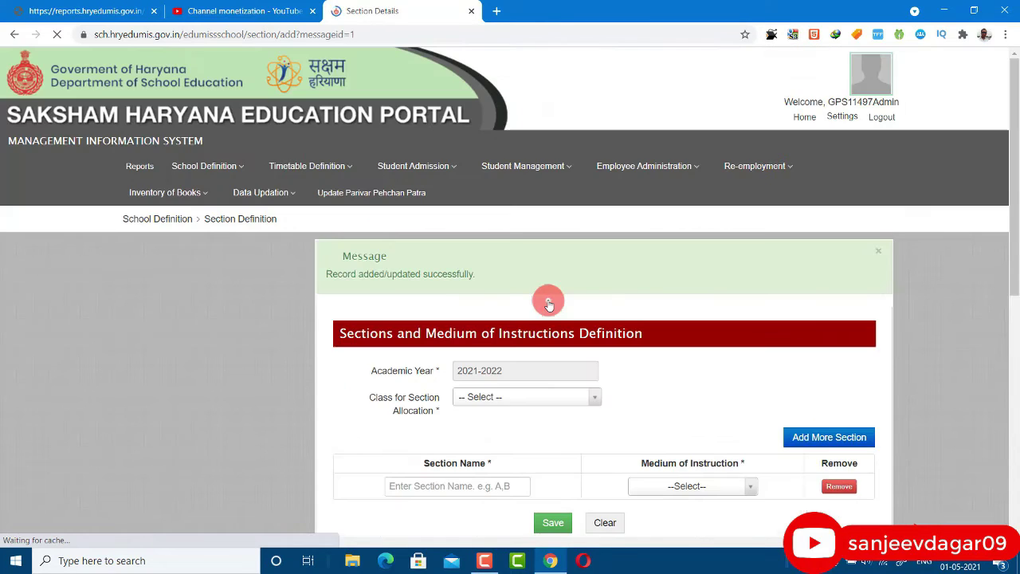
scroll(649, 290, down, 4)
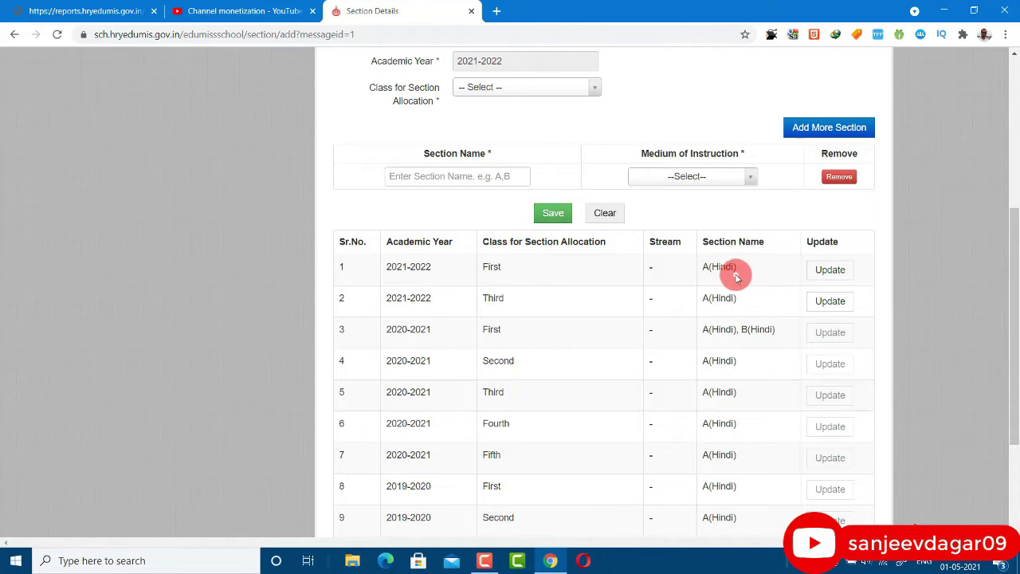
Step: Define section A with Hindi as the medium of instruction for class Second and save it
scroll(570, 383, up, 5)
scroll(571, 385, down, 2)
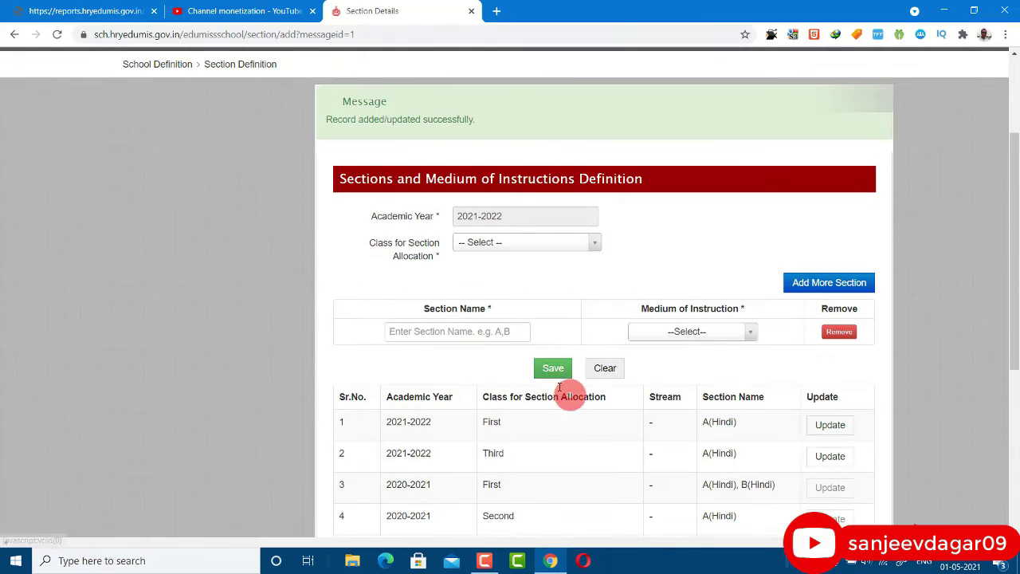
click(519, 244)
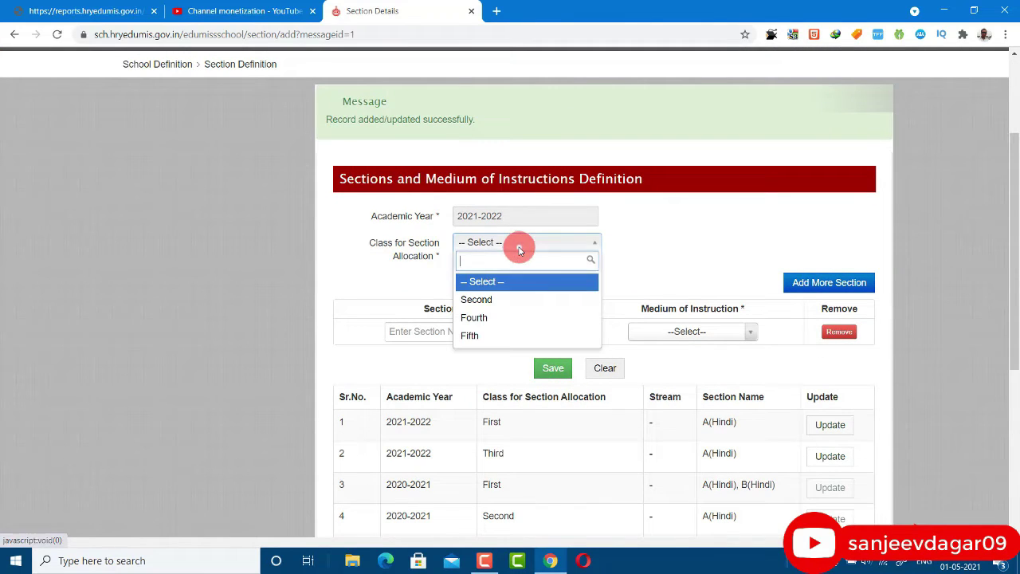
click(478, 299)
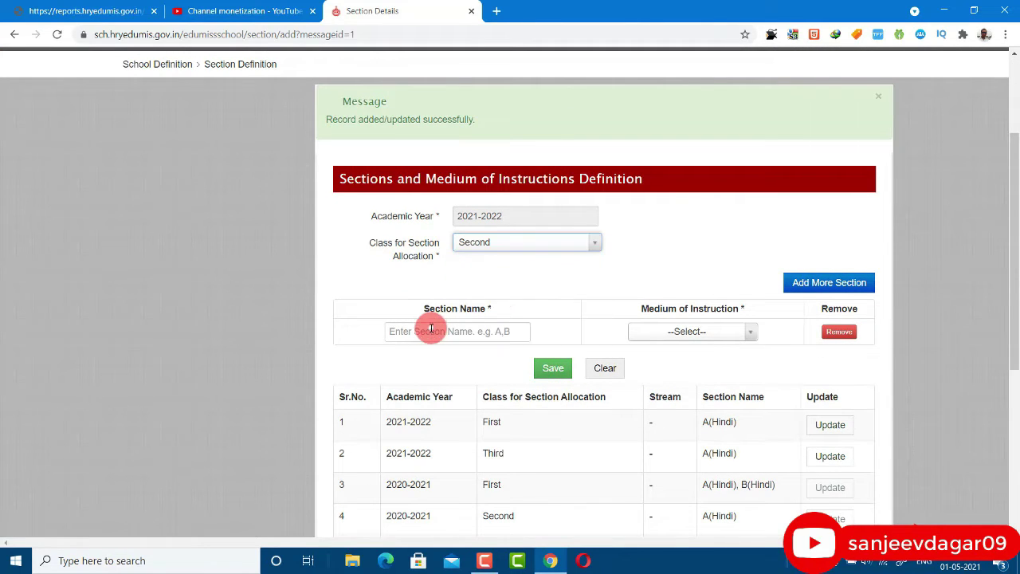
click(430, 329)
click(433, 358)
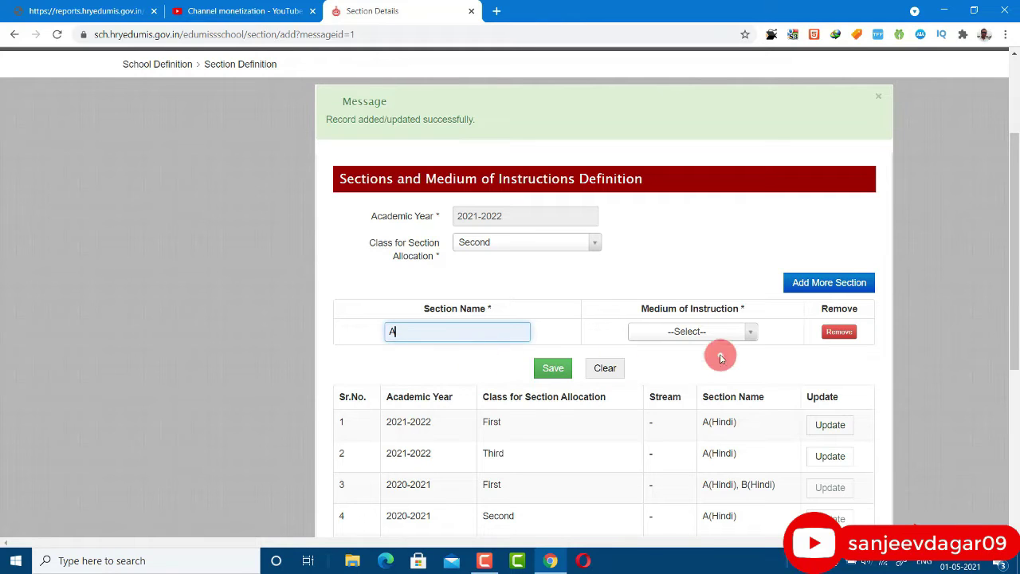
click(714, 333)
click(668, 403)
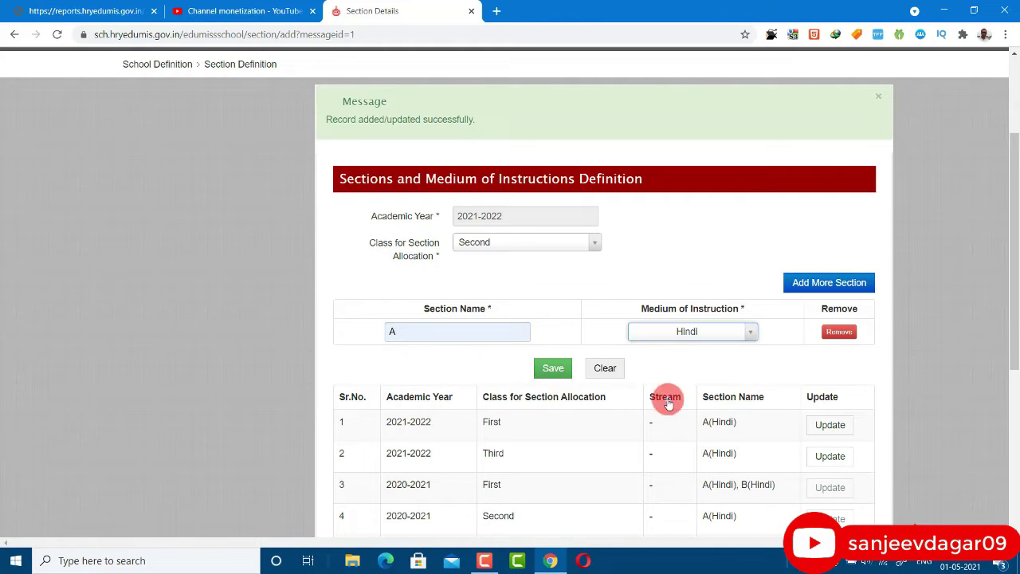
click(552, 368)
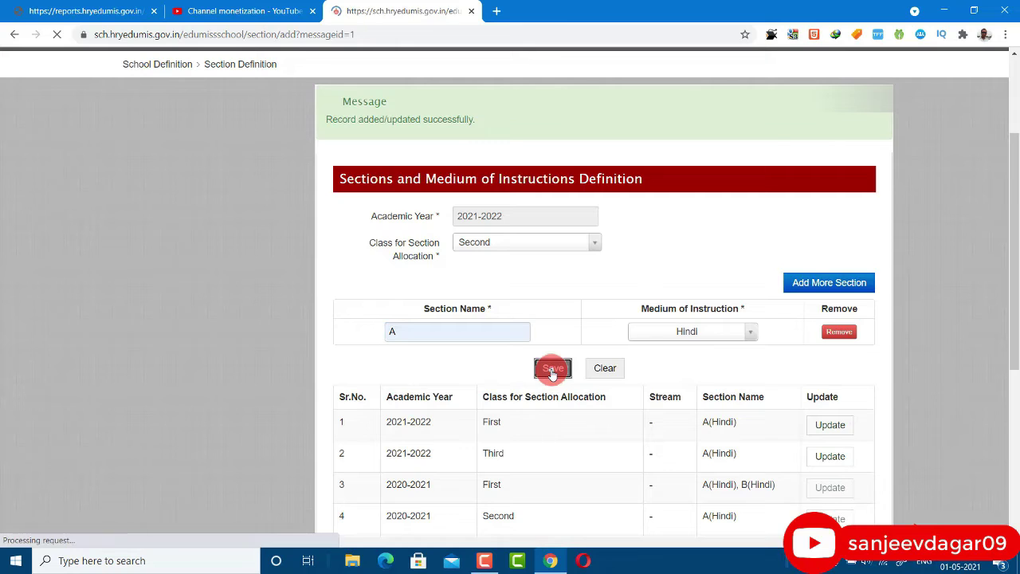
scroll(553, 375, down, 4)
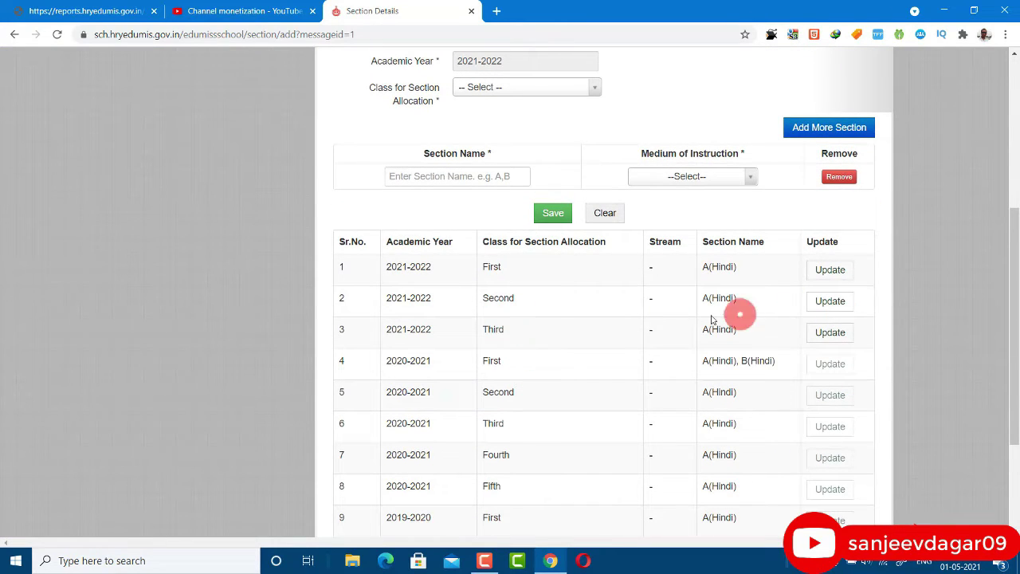
Step: Check which classes are still available for section allocation, leaving the class unselected
scroll(564, 319, up, 4)
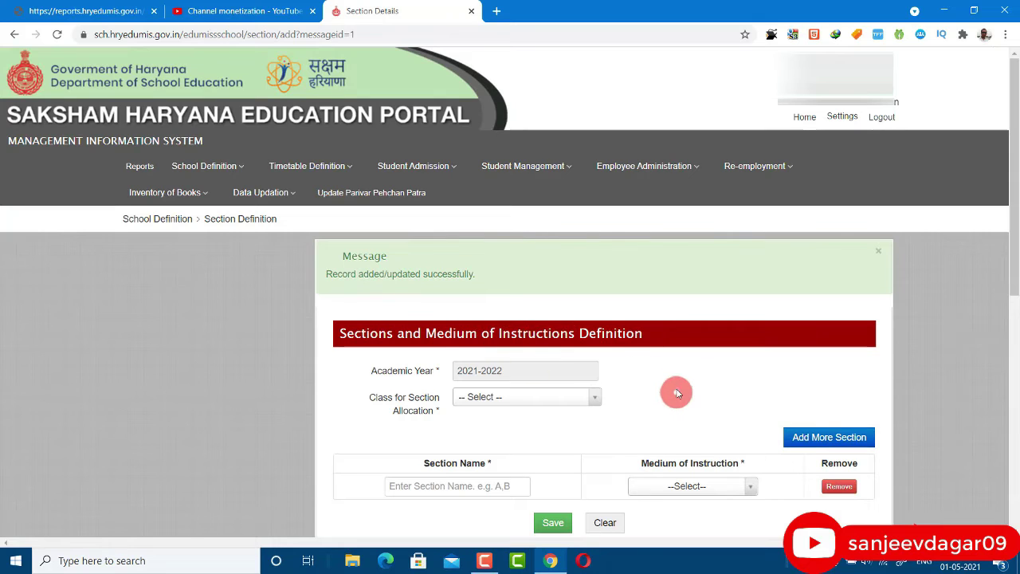
scroll(670, 391, down, 2)
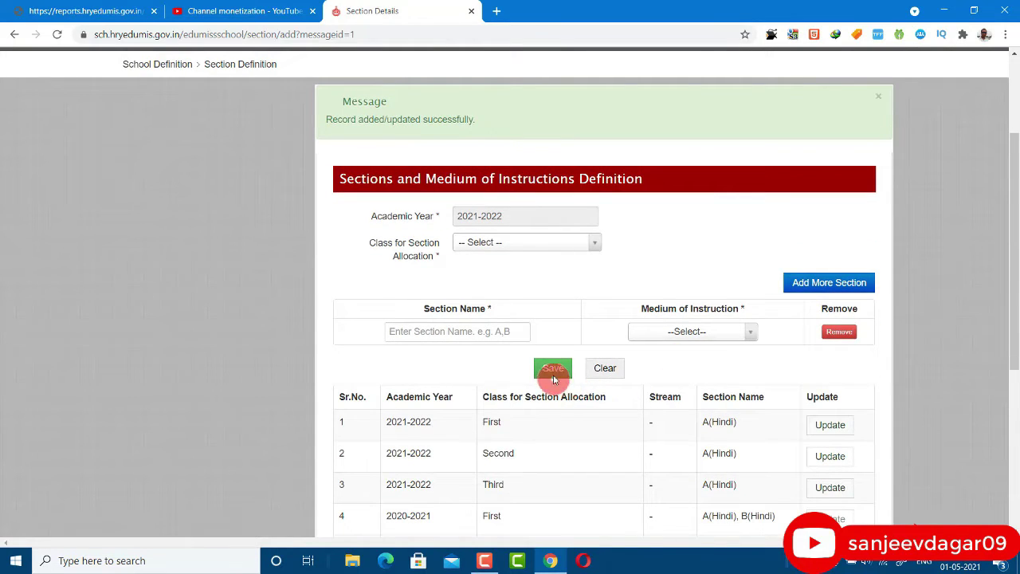
click(536, 251)
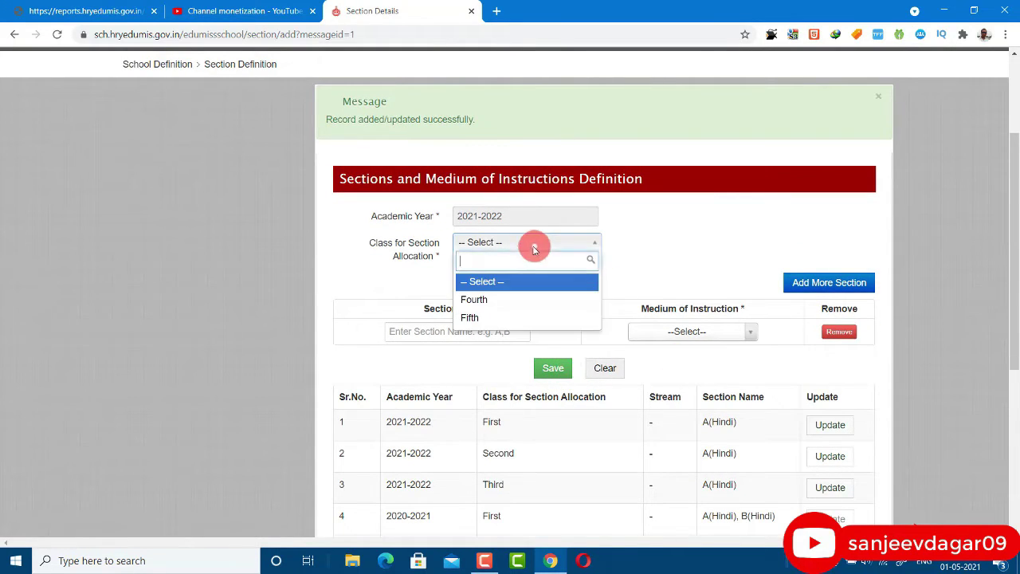
click(668, 238)
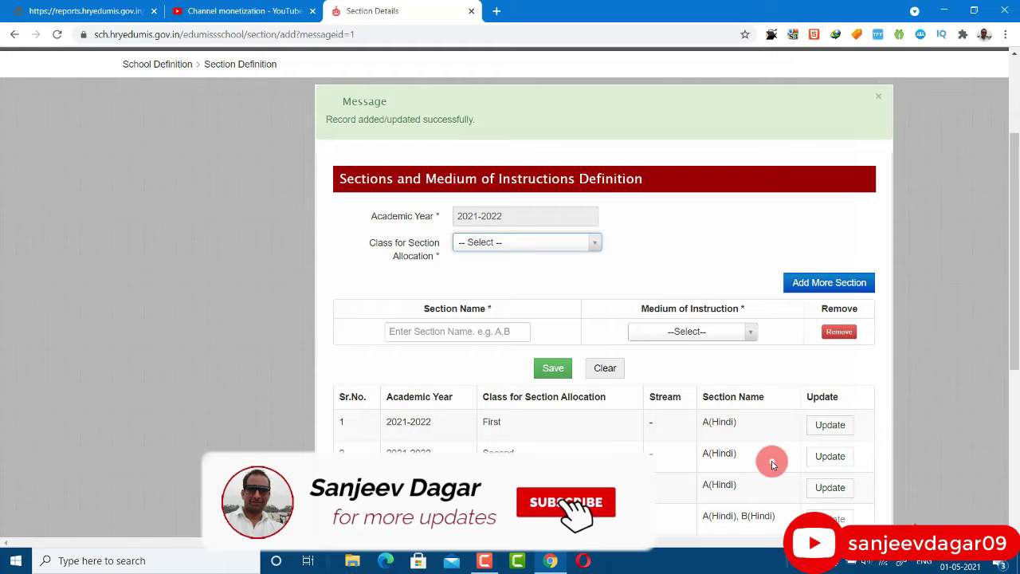
click(543, 251)
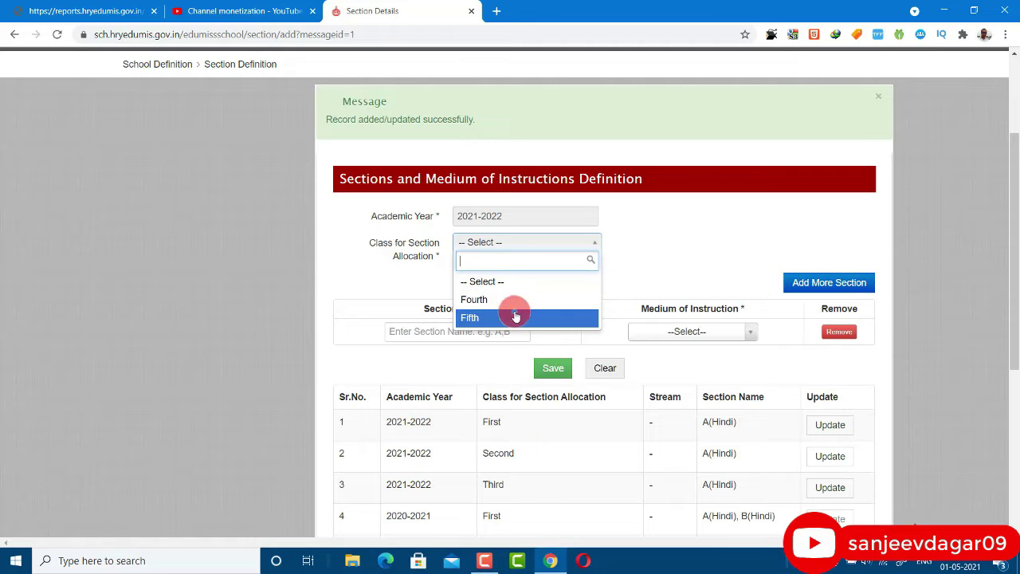
click(842, 461)
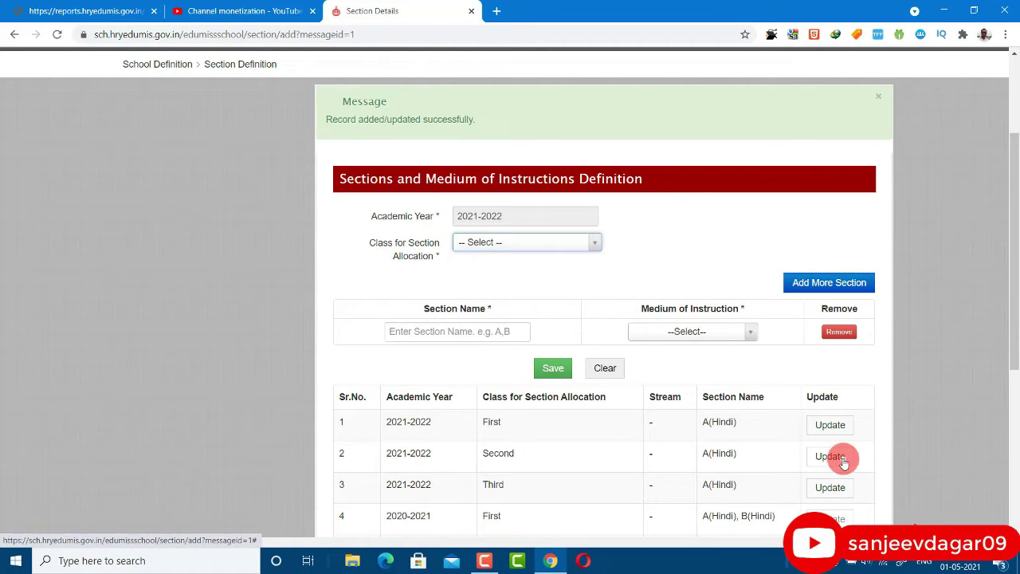
Step: Update the 2021-2022 class Second record by adding section B with Hindi as the medium of instruction, and save it
click(829, 458)
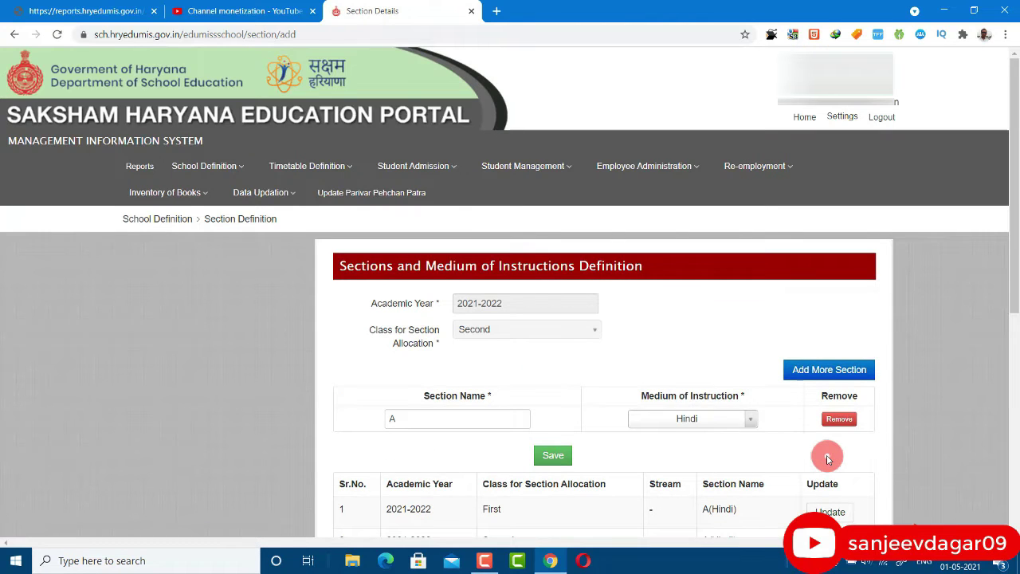
scroll(578, 387, down, 2)
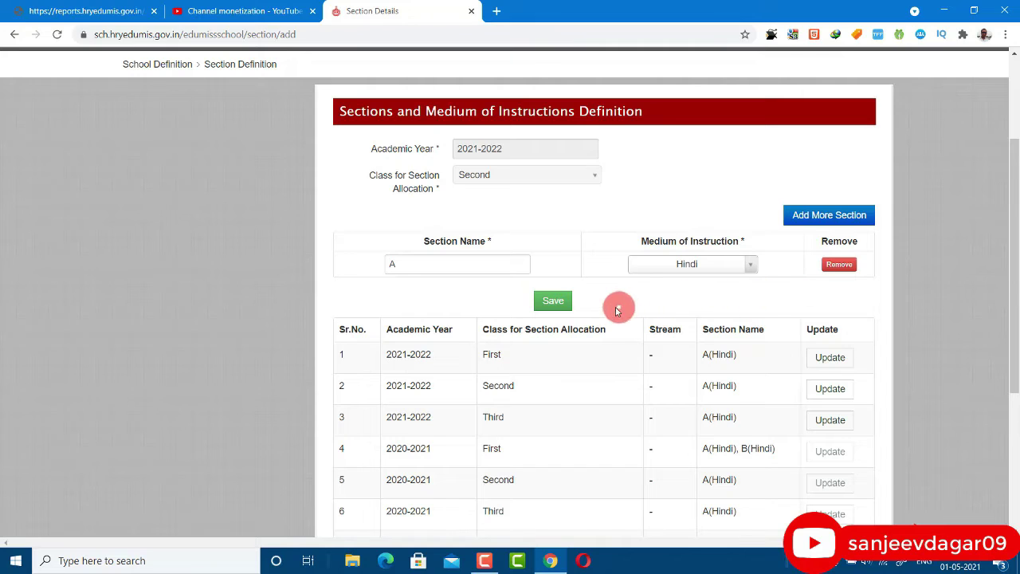
click(829, 217)
click(415, 289)
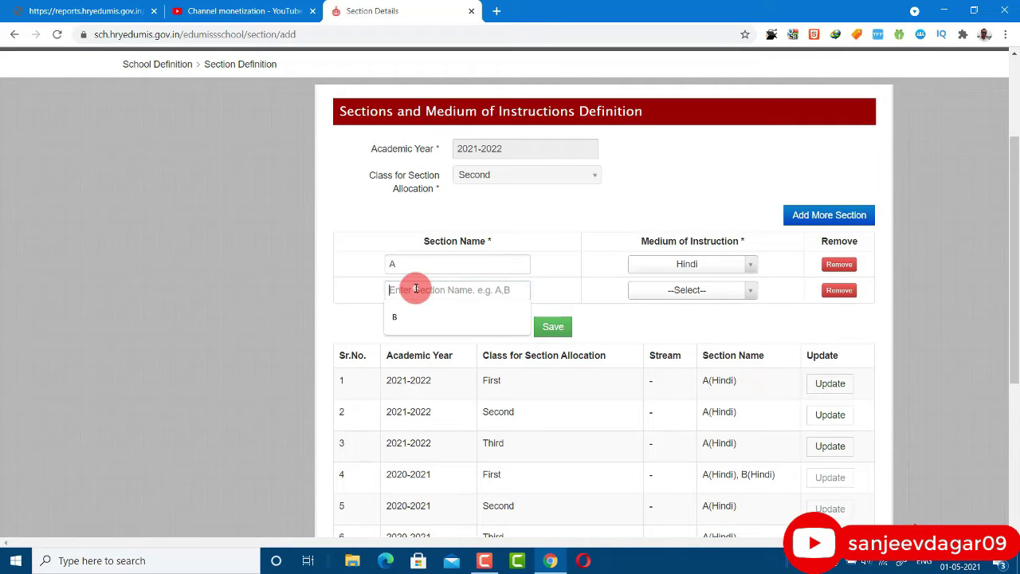
click(412, 315)
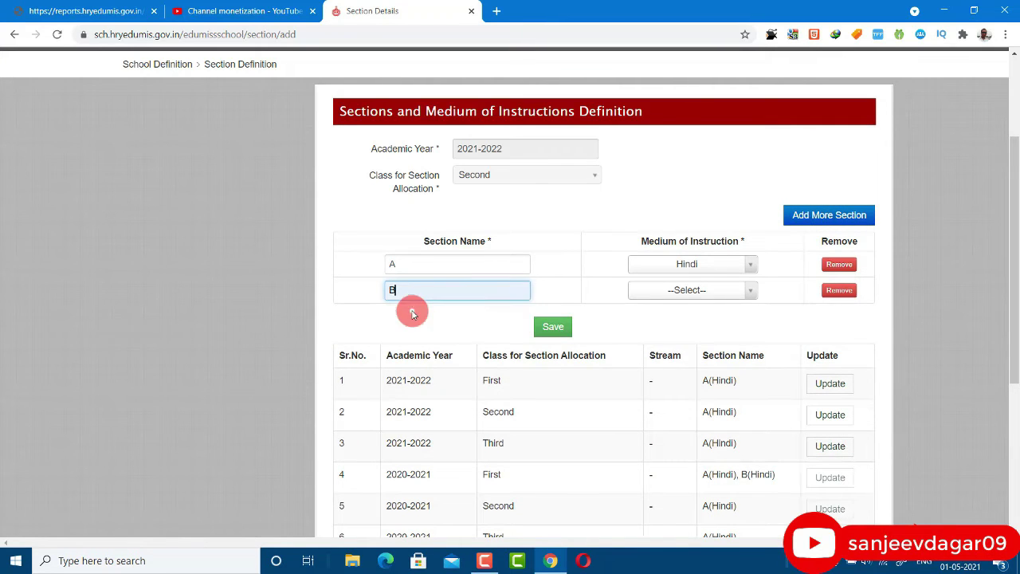
click(705, 297)
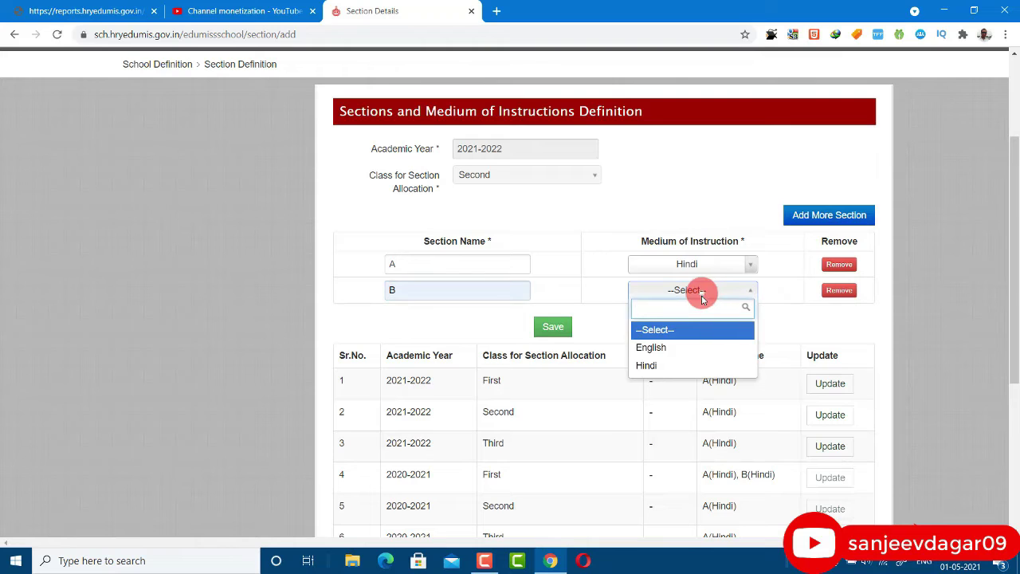
click(646, 365)
click(552, 328)
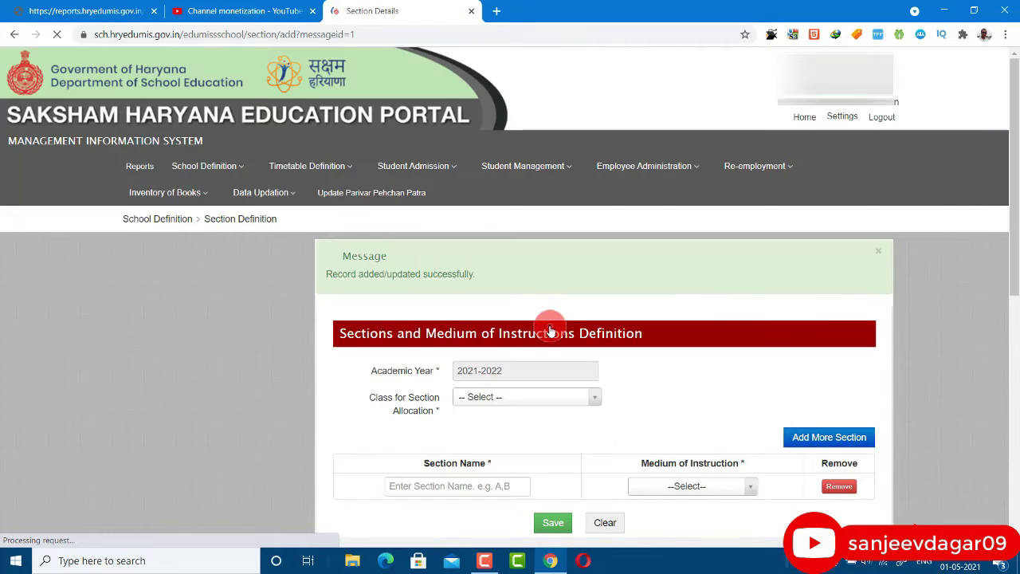
scroll(550, 331, down, 5)
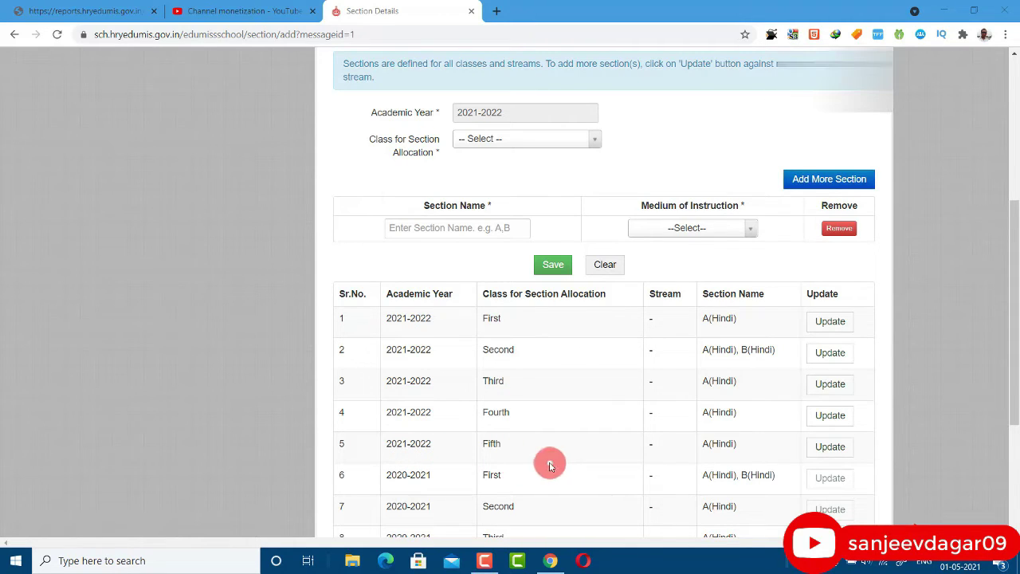
Step: Open the 2021-2022 student transition for class First and proceed with section A
scroll(540, 461, up, 5)
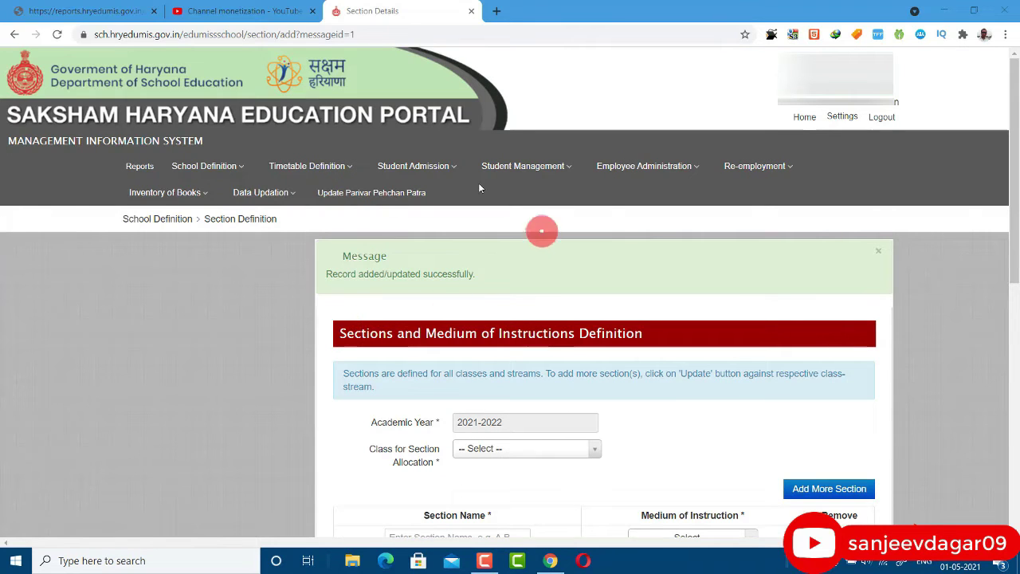
click(424, 170)
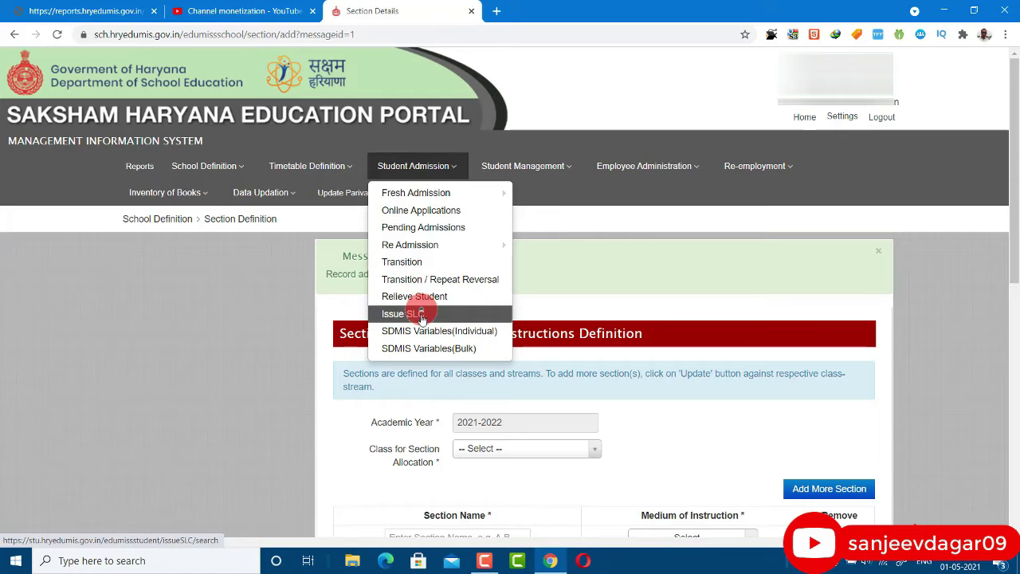
click(440, 265)
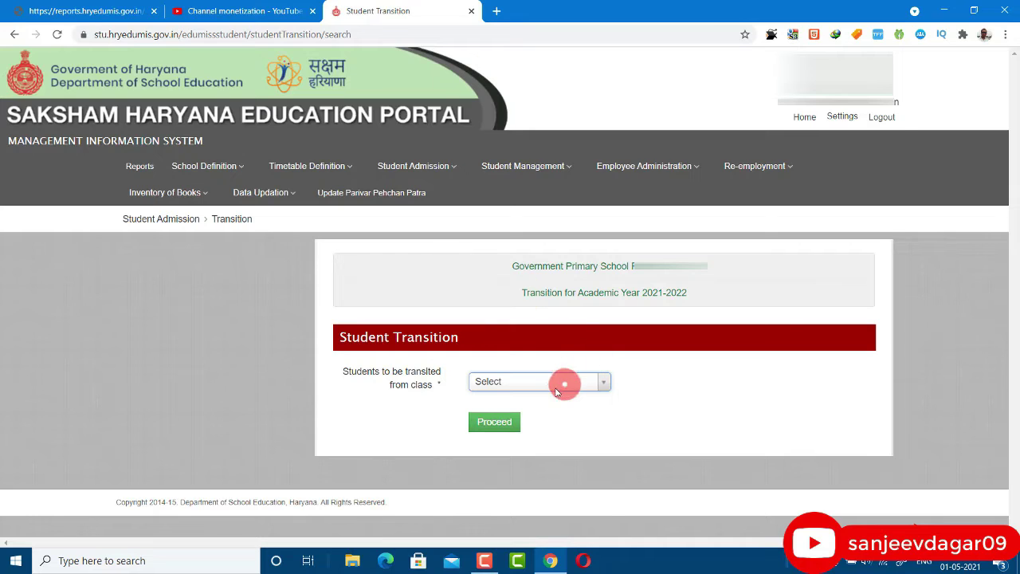
click(557, 386)
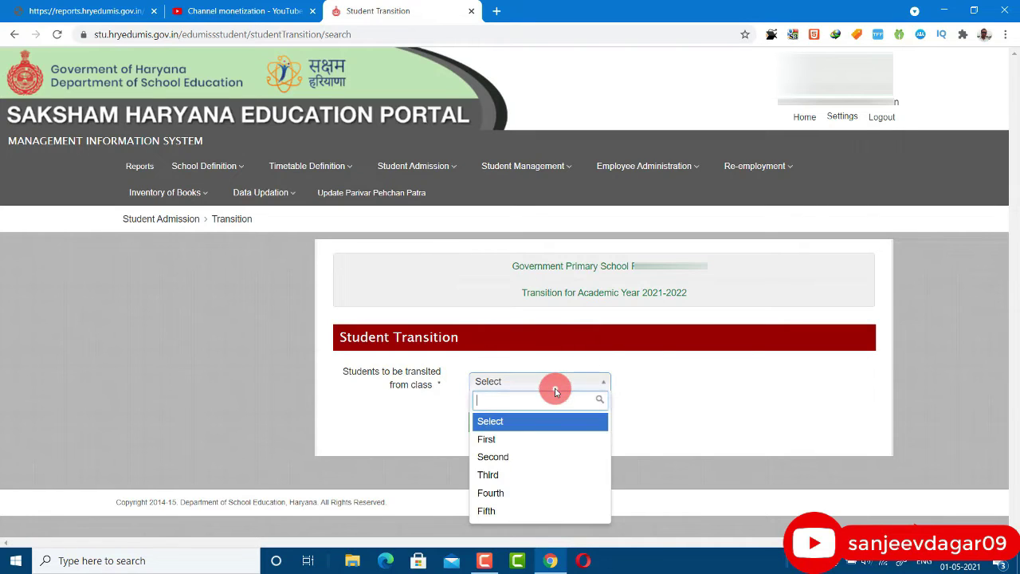
click(521, 437)
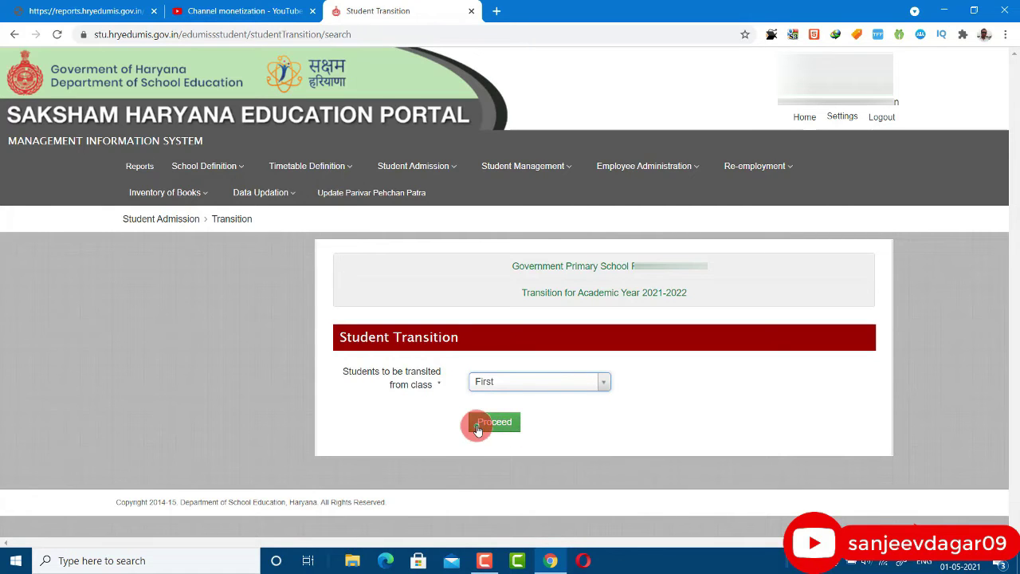
click(479, 429)
scroll(781, 381, down, 3)
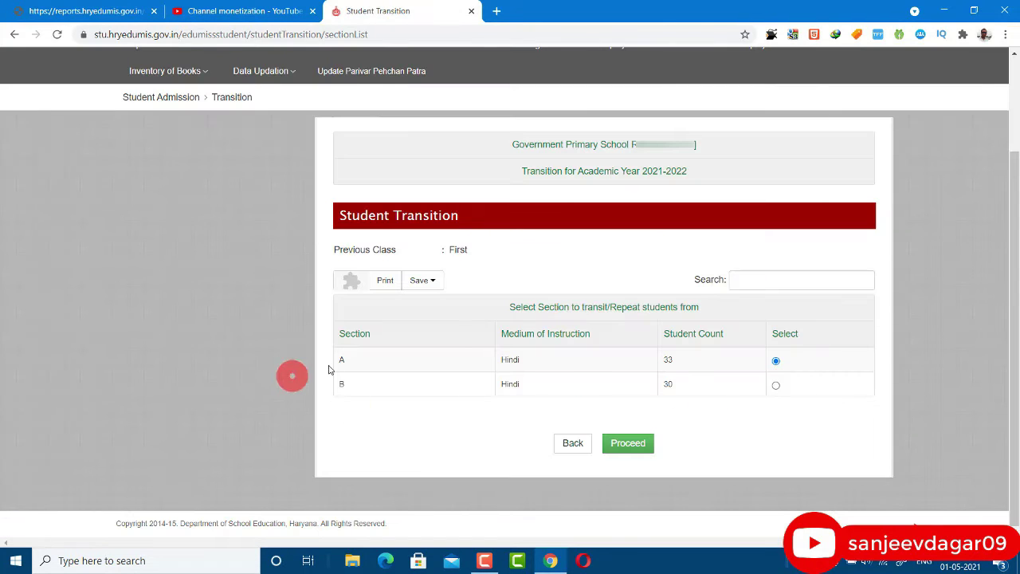
click(777, 388)
click(775, 361)
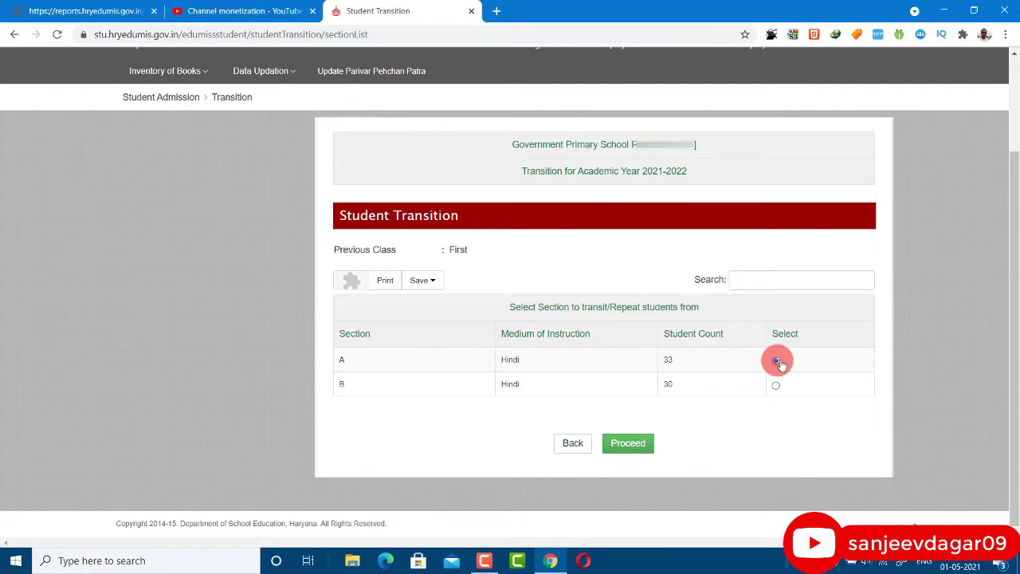
click(631, 448)
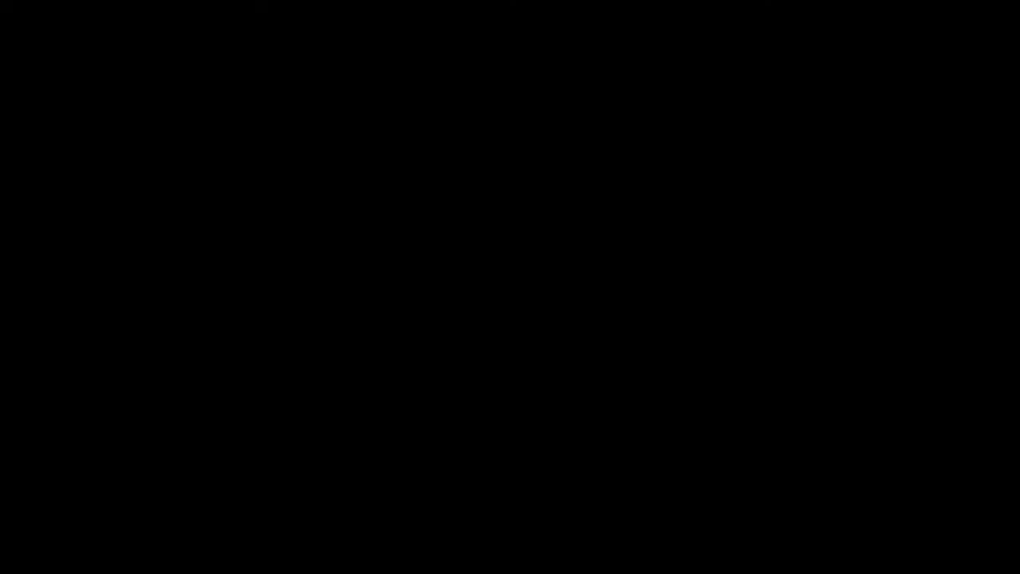
Step: Select all students of class First section A for transition
scroll(529, 378, down, 1)
scroll(529, 378, down, 3)
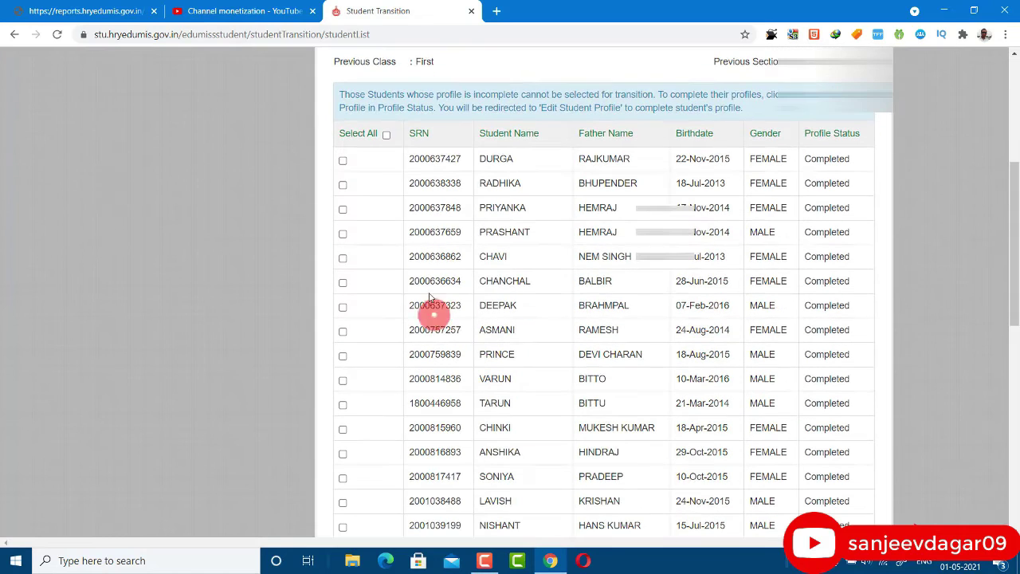
click(385, 136)
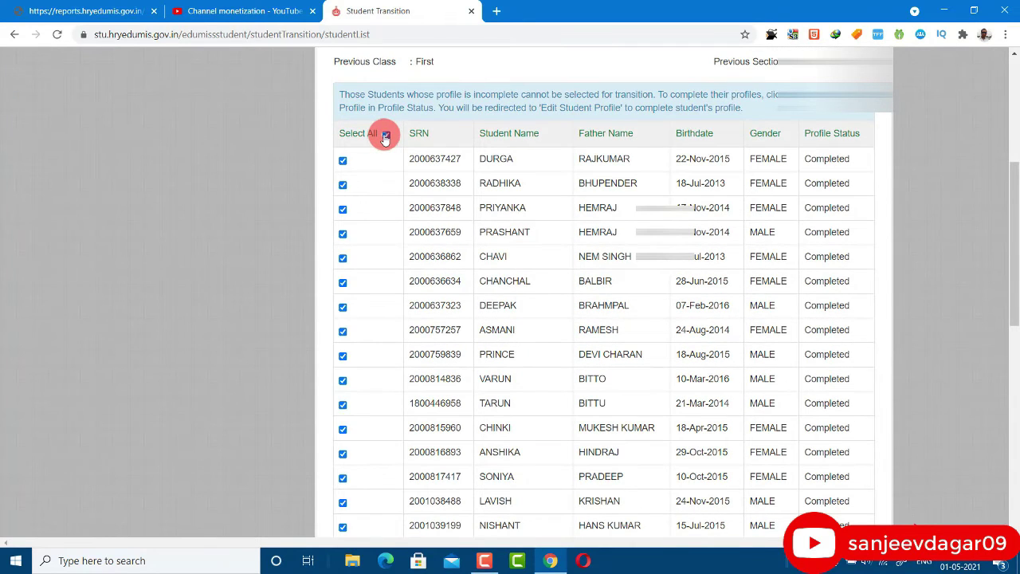
scroll(527, 184, up, 4)
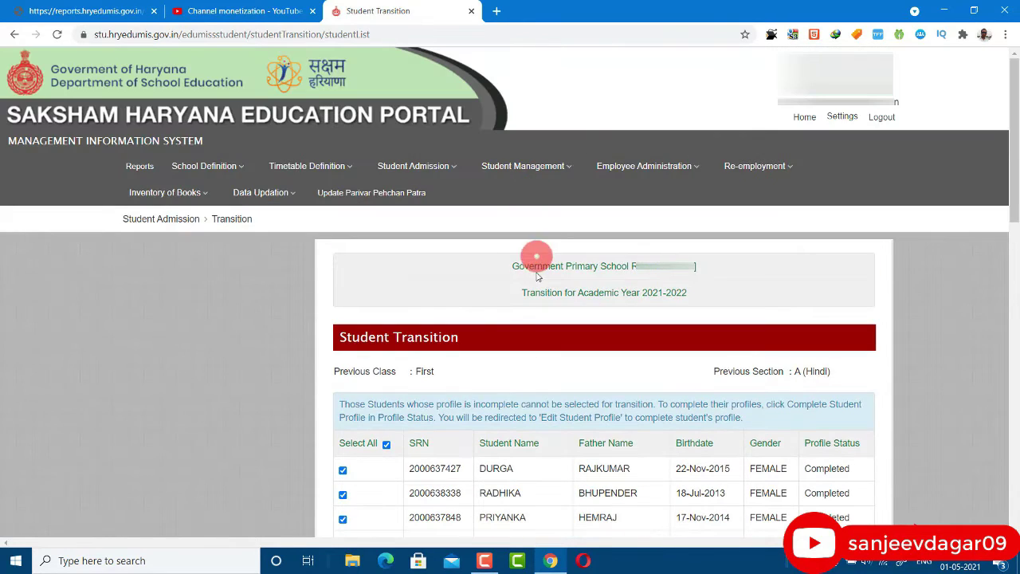
scroll(550, 335, down, 10)
scroll(562, 391, down, 2)
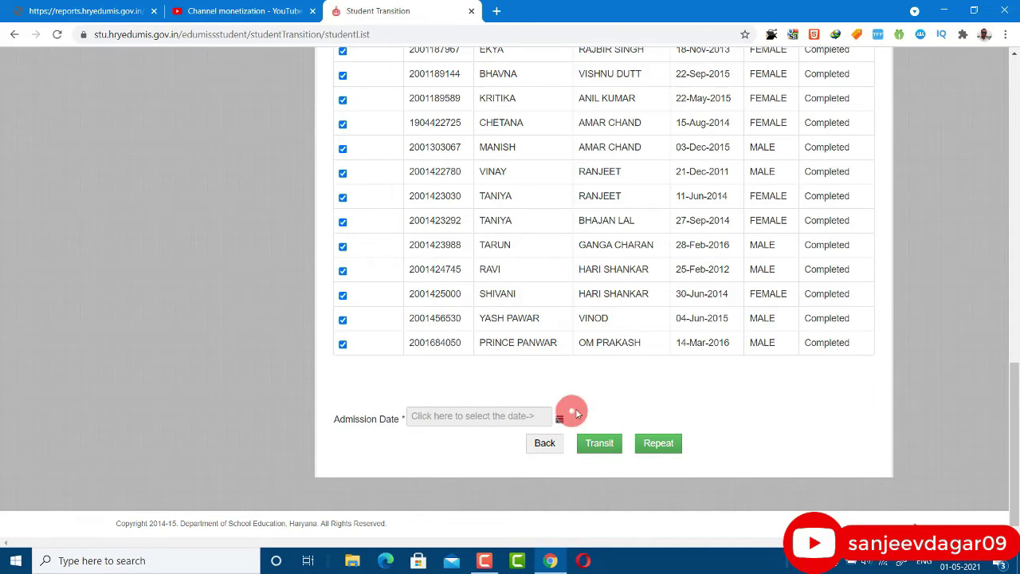
Step: Set the admission date to 01-May-2021, transit the selected section A students, and return to the class selection
click(460, 415)
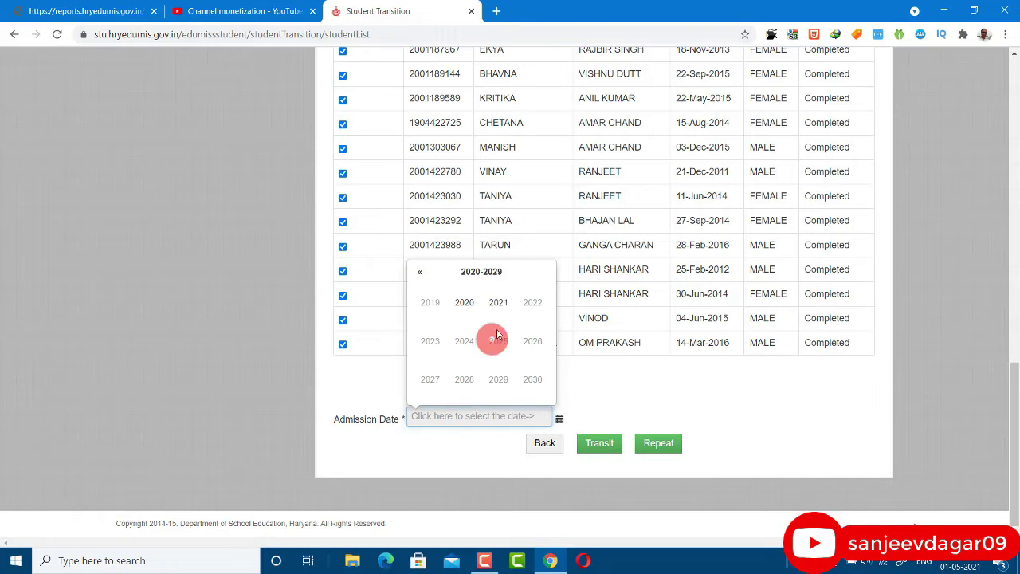
click(502, 302)
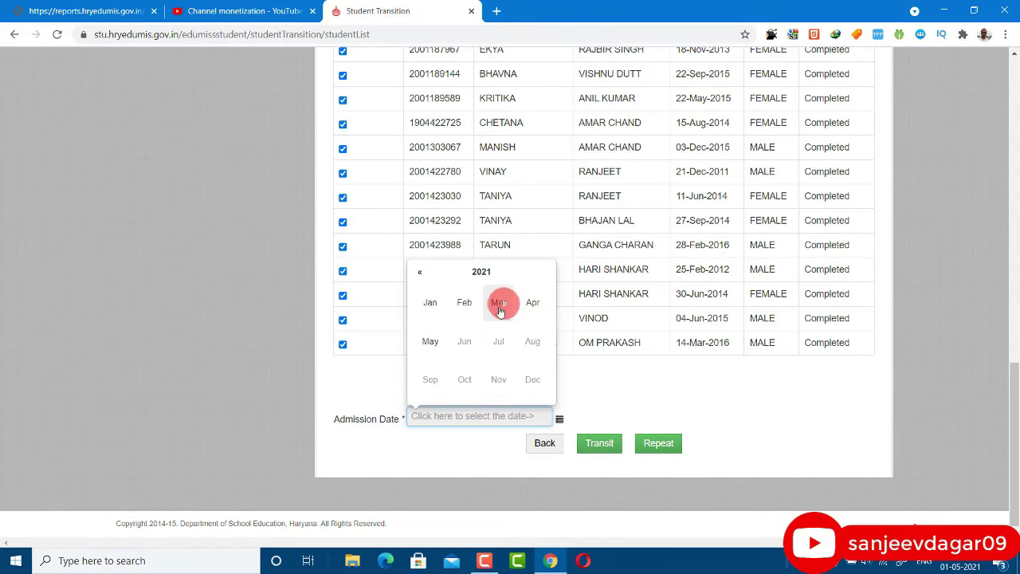
click(425, 342)
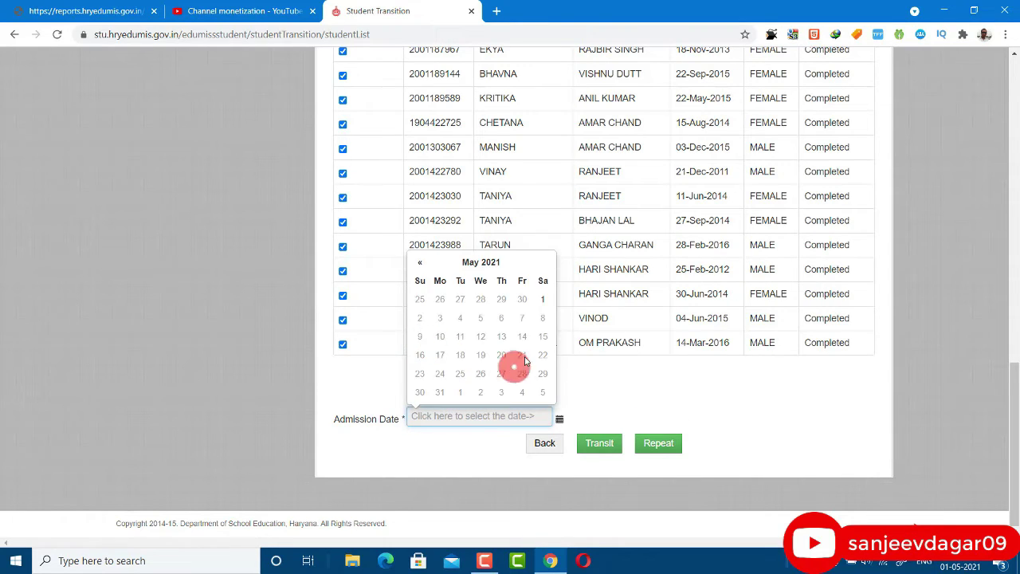
click(542, 299)
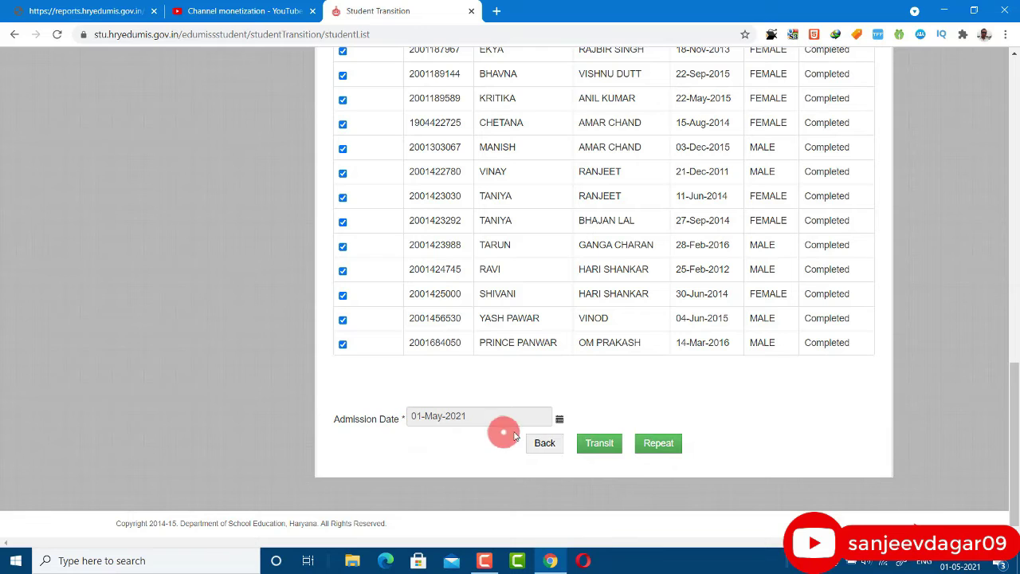
click(599, 444)
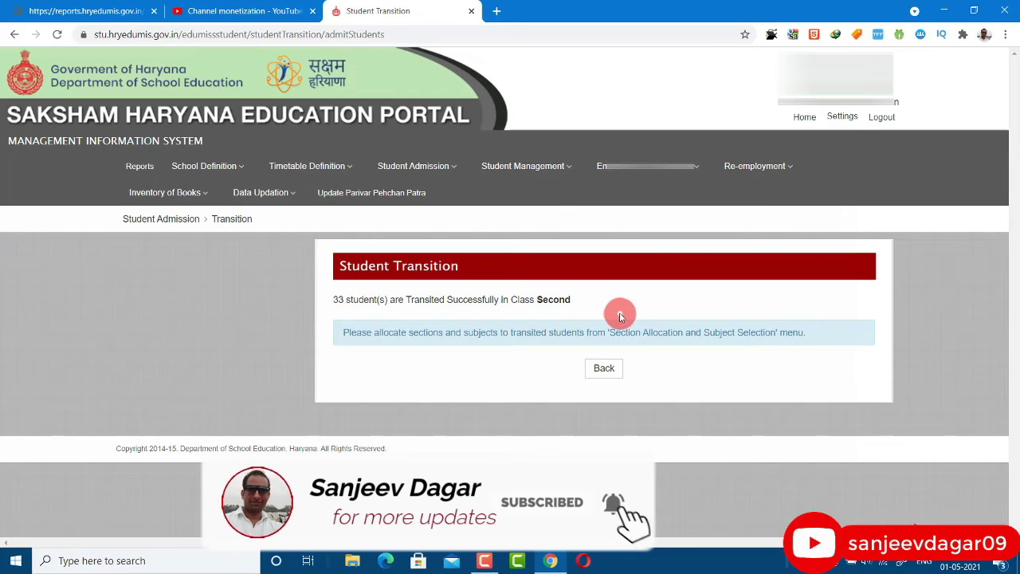
click(605, 370)
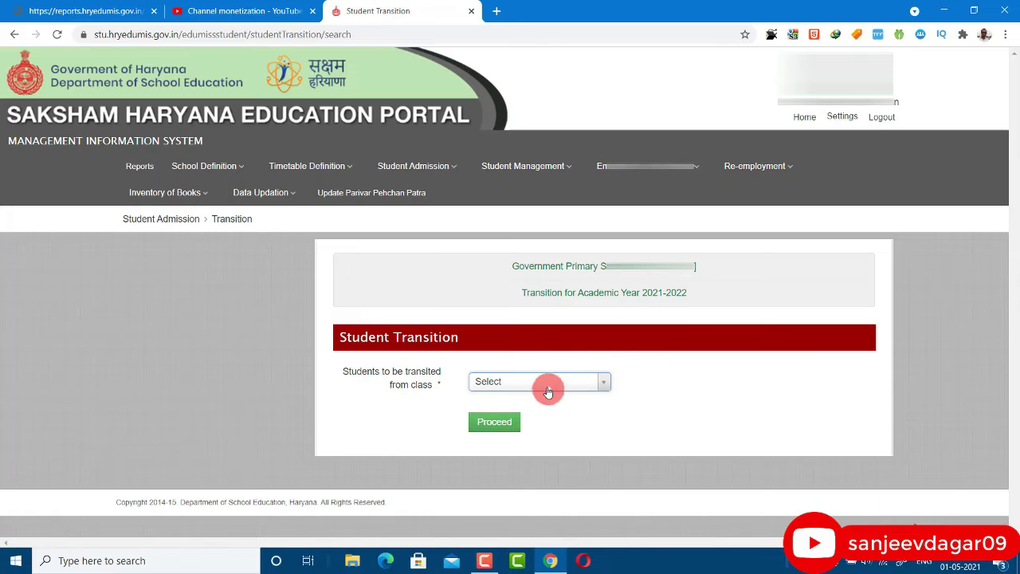
Step: Choose class First again for transition and proceed with section B
click(542, 383)
click(523, 439)
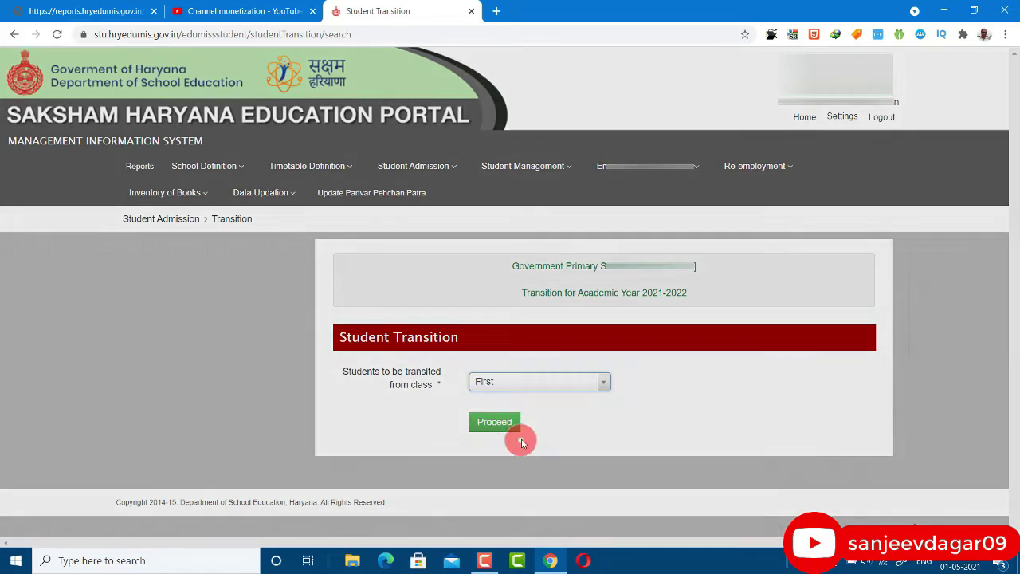
click(518, 423)
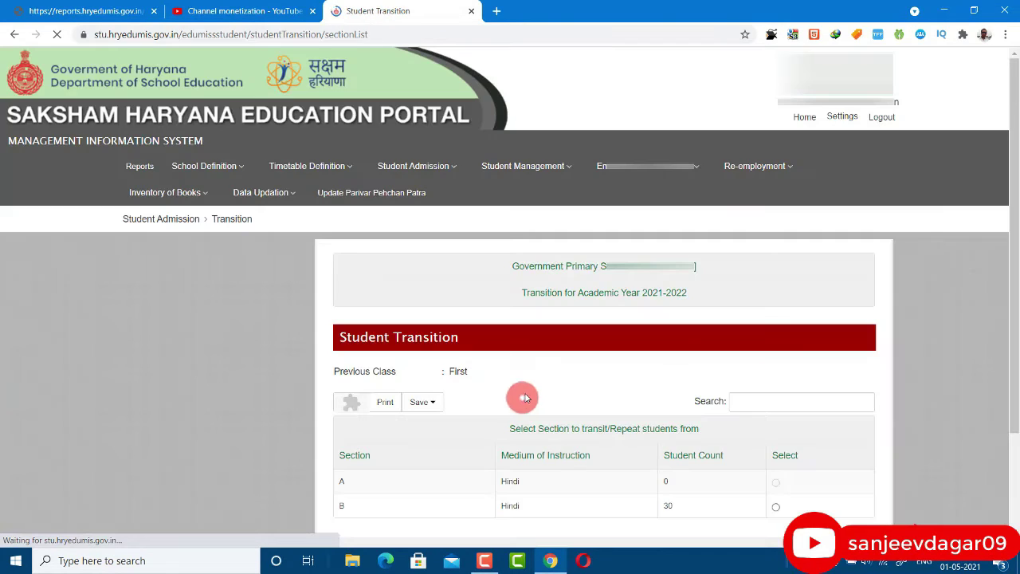
scroll(530, 392, down, 3)
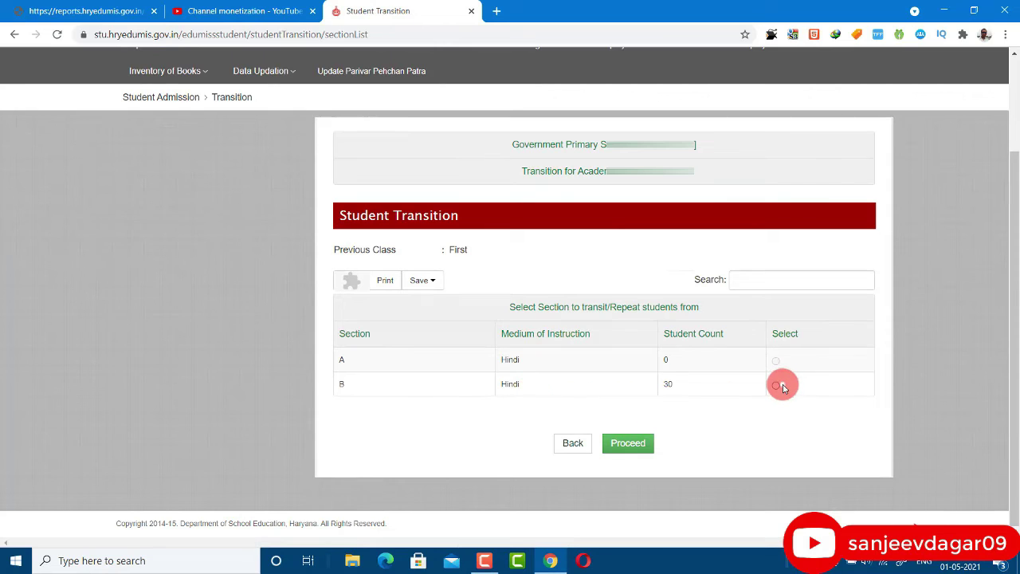
click(630, 445)
Step: Transit all class First section B students with admission date 01-May-2021 and return to the class selection
scroll(558, 415, down, 4)
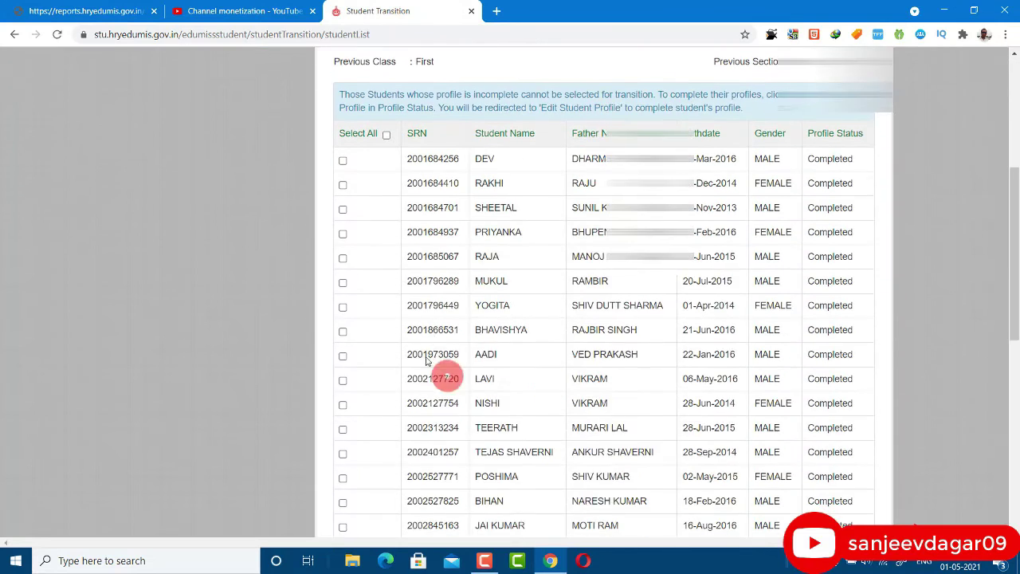
click(388, 134)
scroll(597, 291, down, 6)
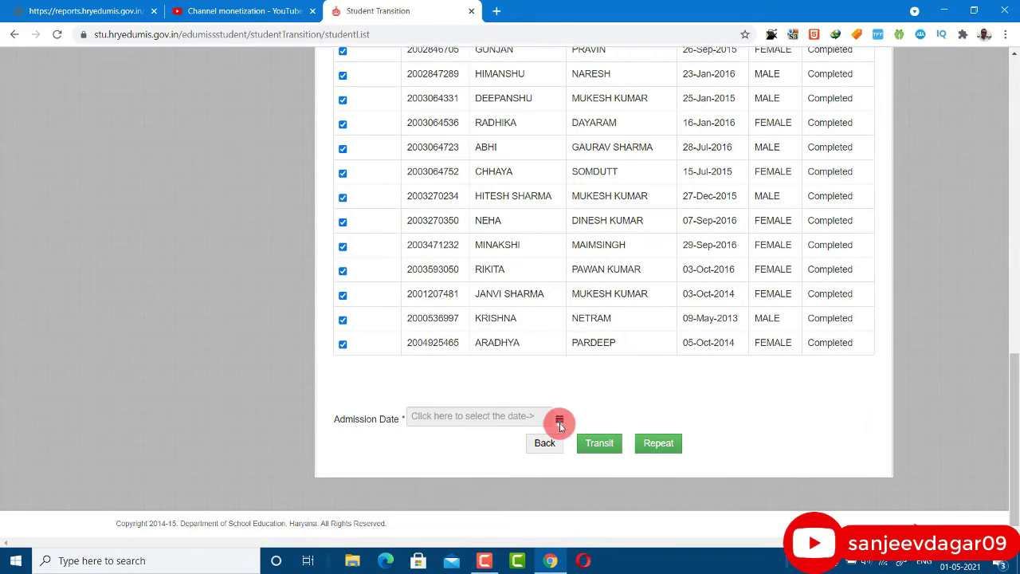
click(553, 418)
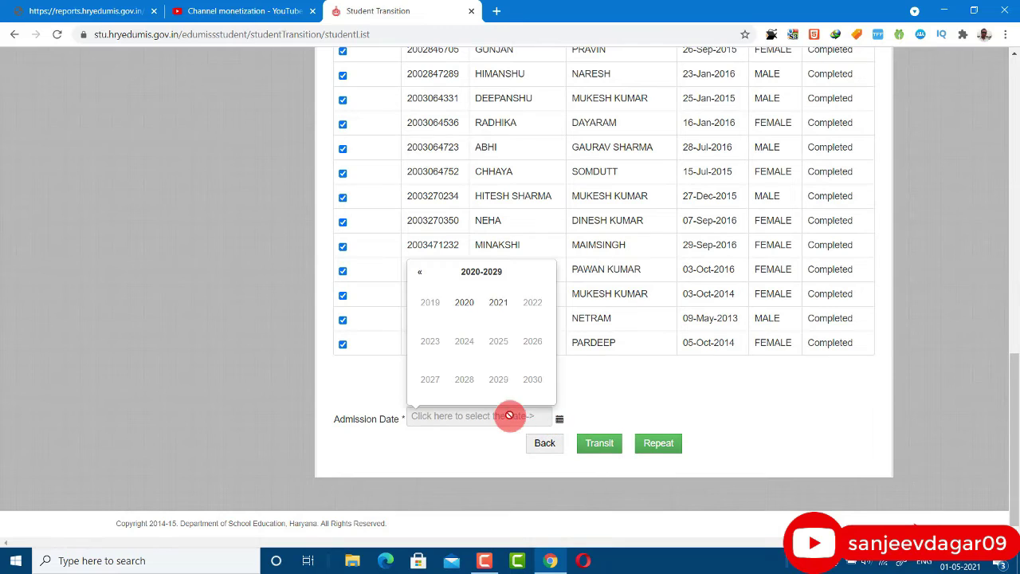
click(503, 301)
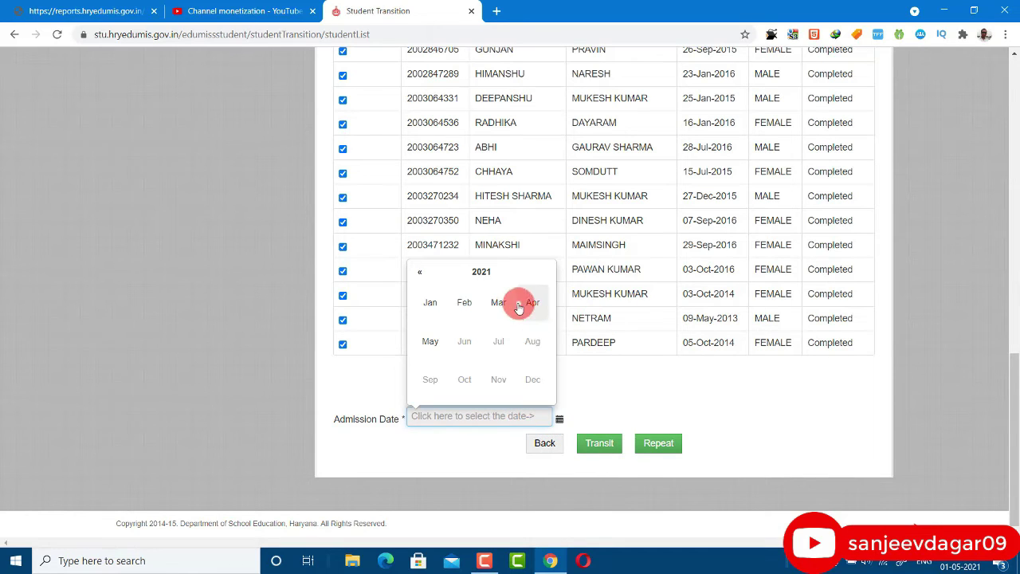
click(429, 341)
click(542, 297)
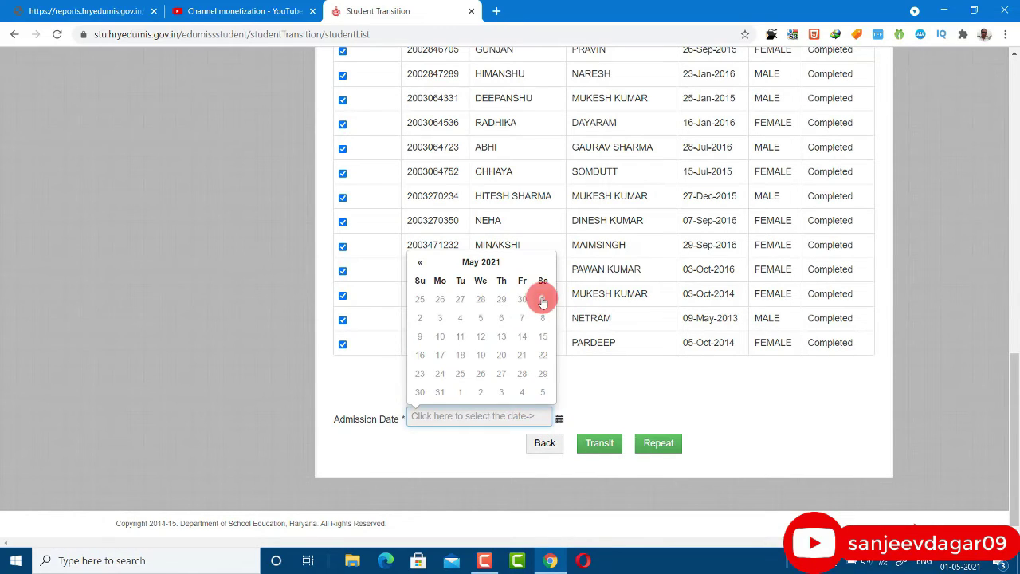
click(581, 439)
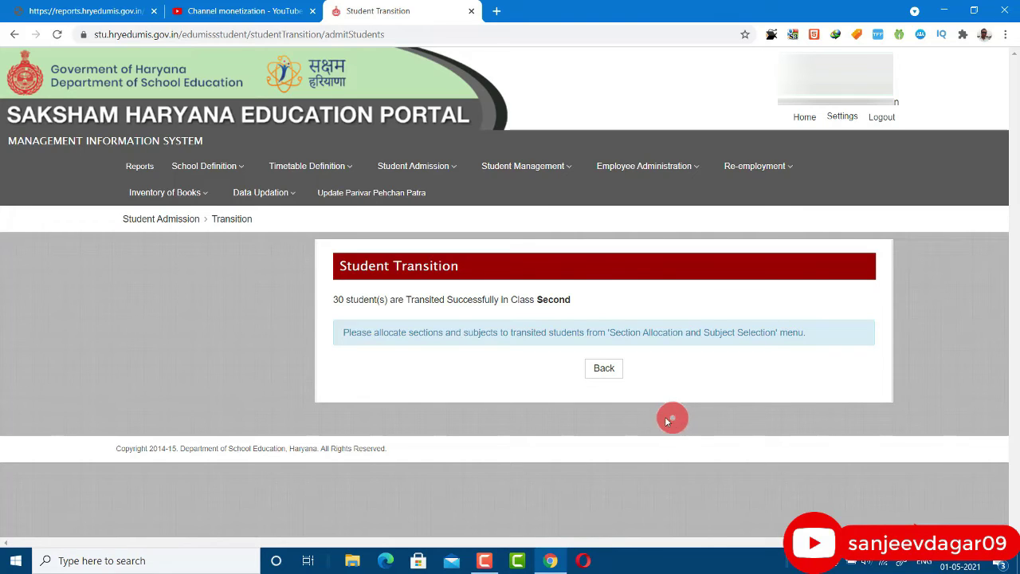
click(605, 369)
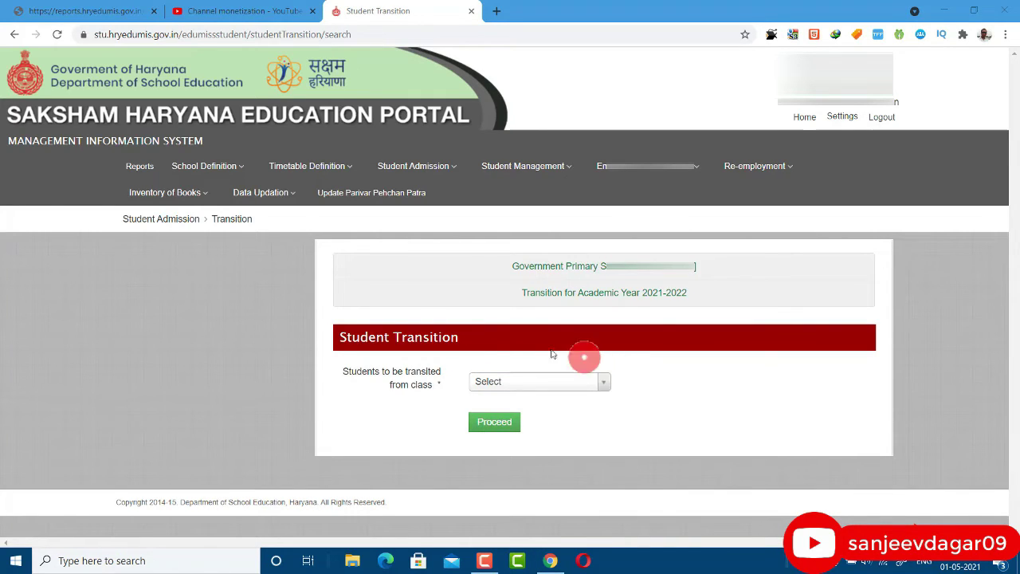
Step: View the school's Admission Status report to check the admitted student counts per class, and close it
click(140, 169)
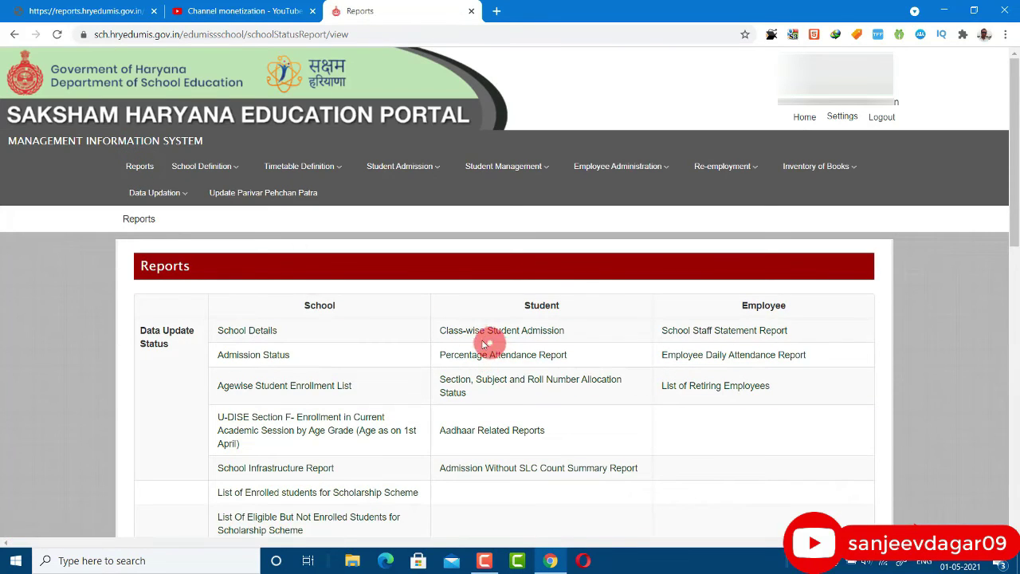
click(275, 357)
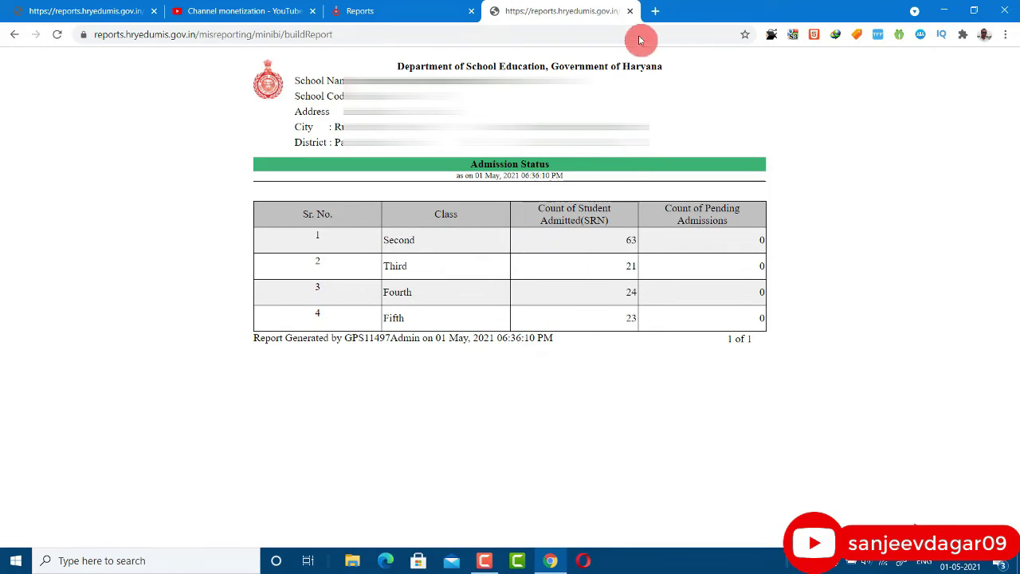
click(630, 11)
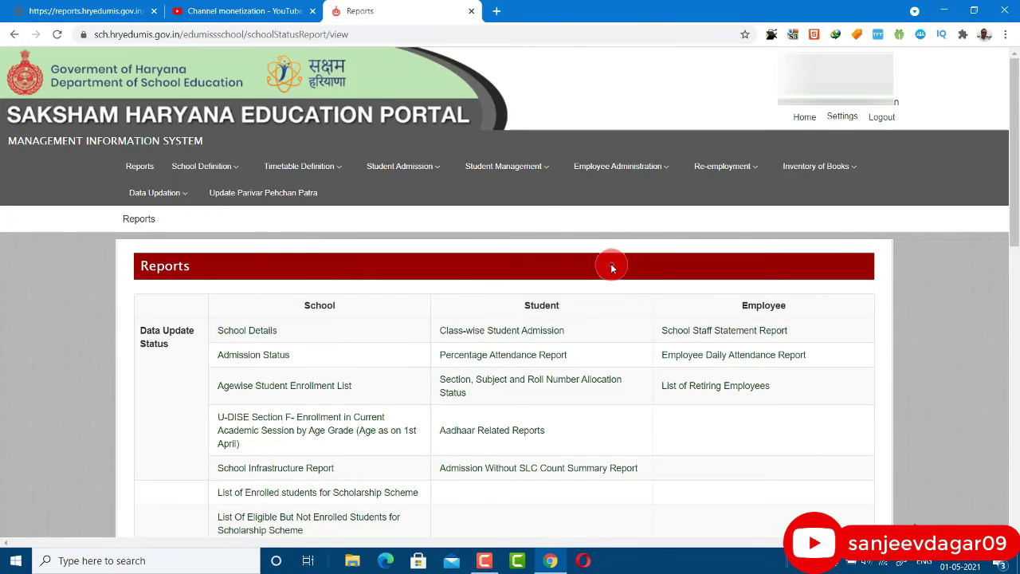
Step: Open the section and subject allocation page and list the students of class Fourth
click(541, 168)
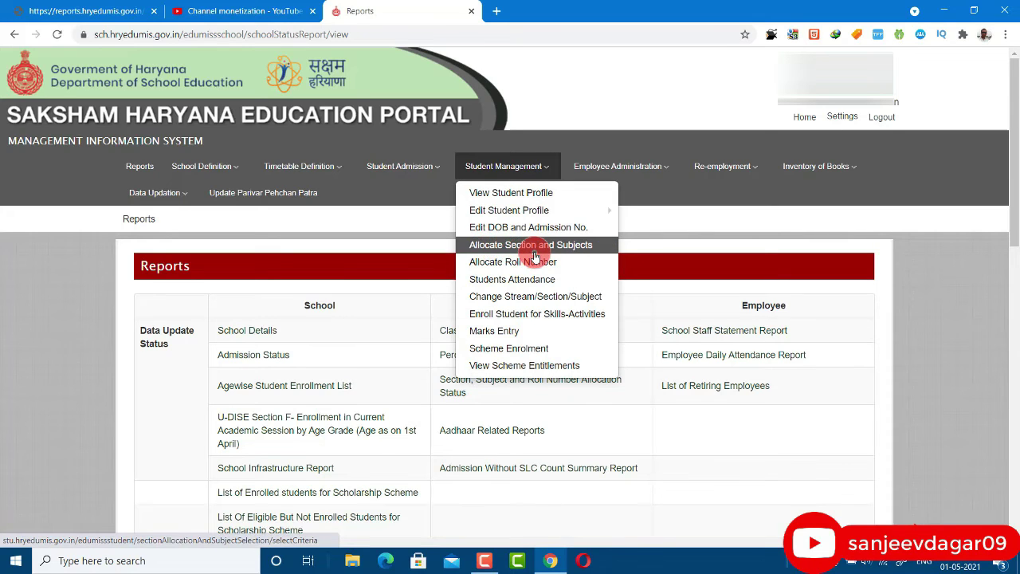
click(590, 246)
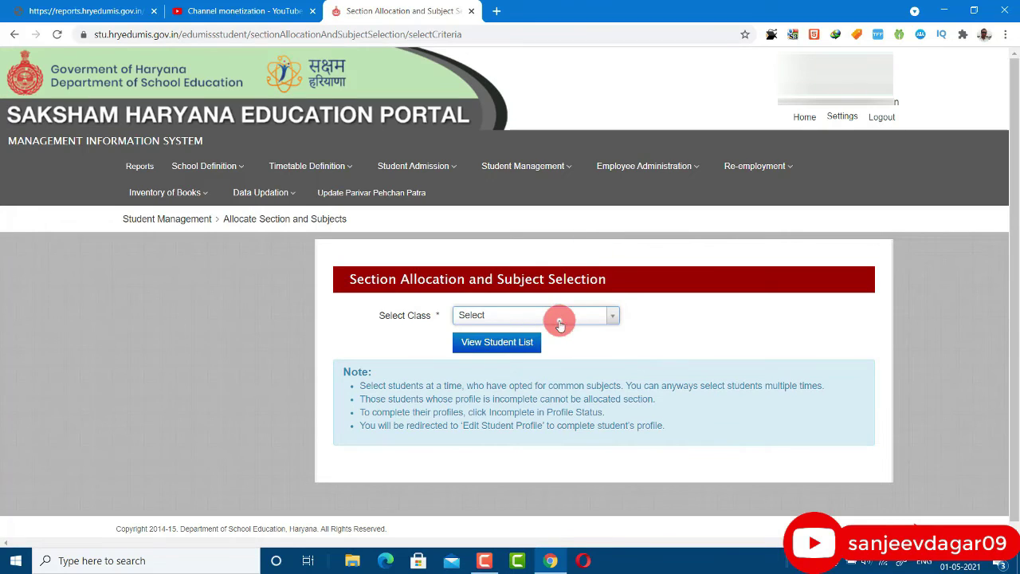
click(557, 318)
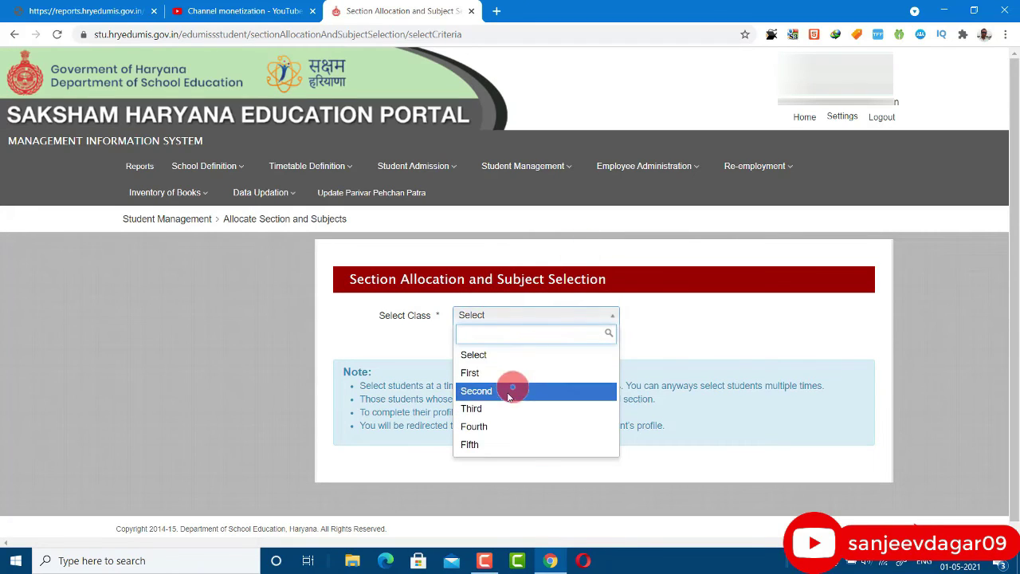
click(493, 434)
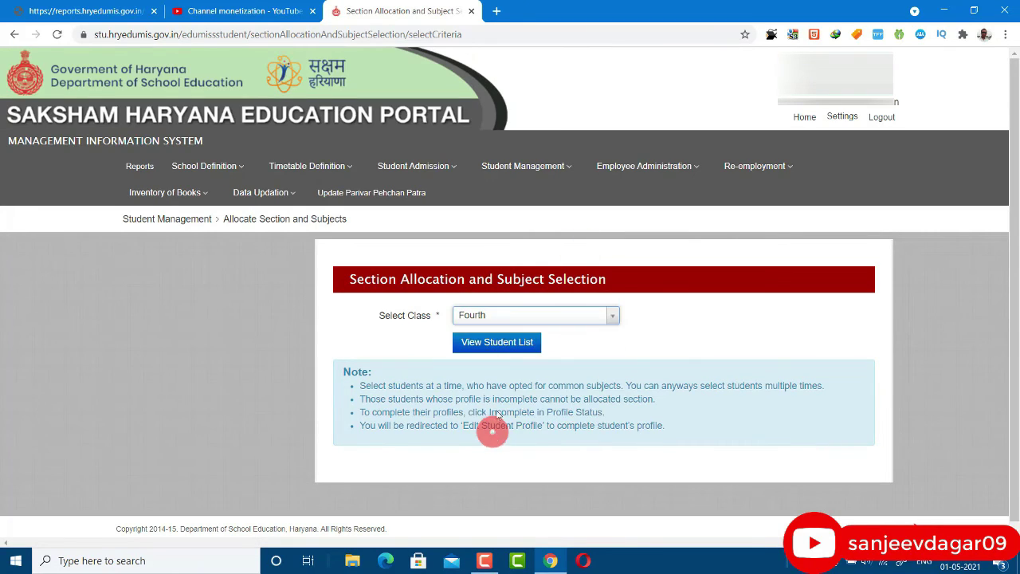
click(503, 344)
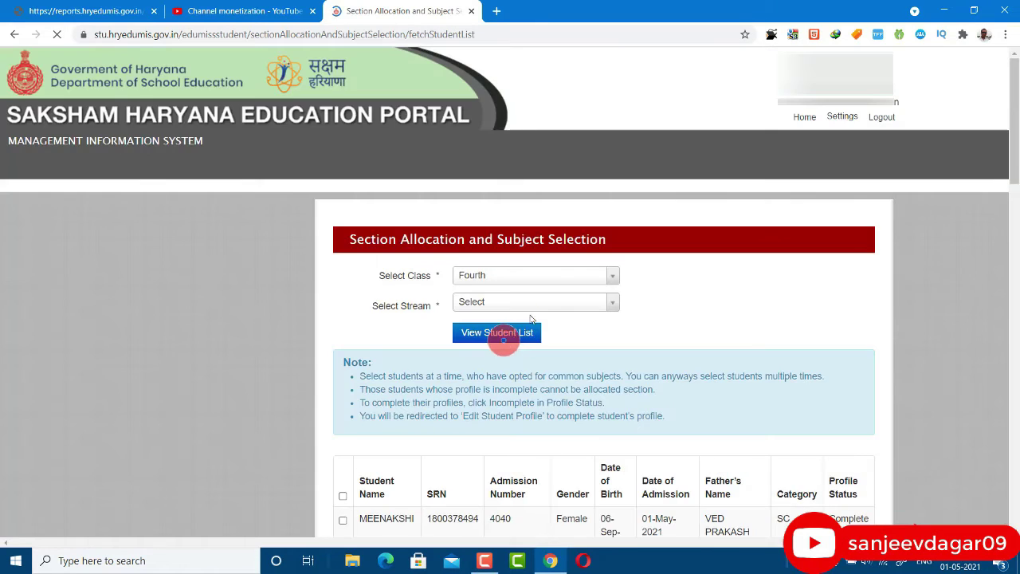
Step: Select all listed class Fourth students and proceed with them to the selected-students list
scroll(532, 318, down, 4)
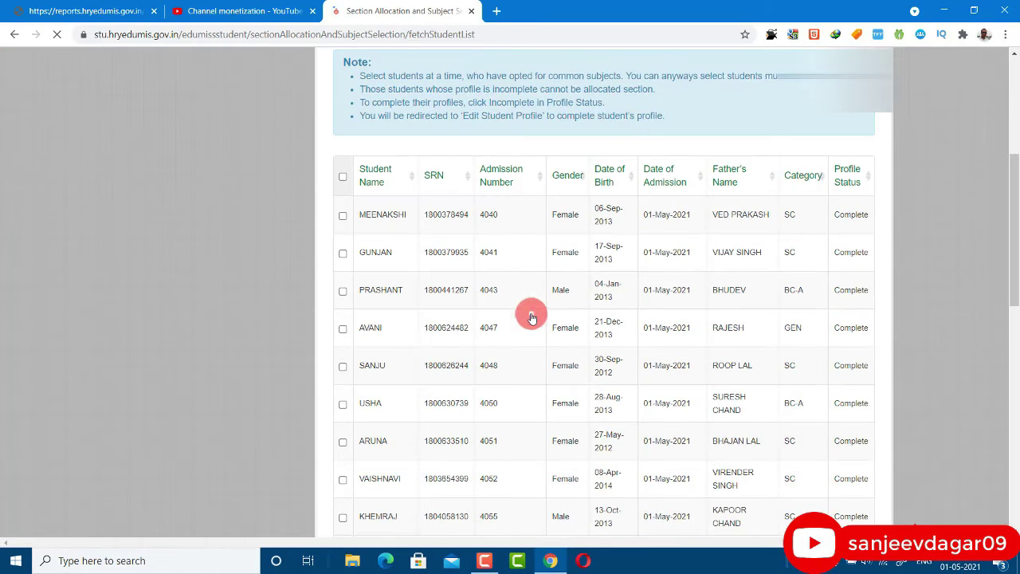
click(343, 176)
scroll(478, 215, down, 9)
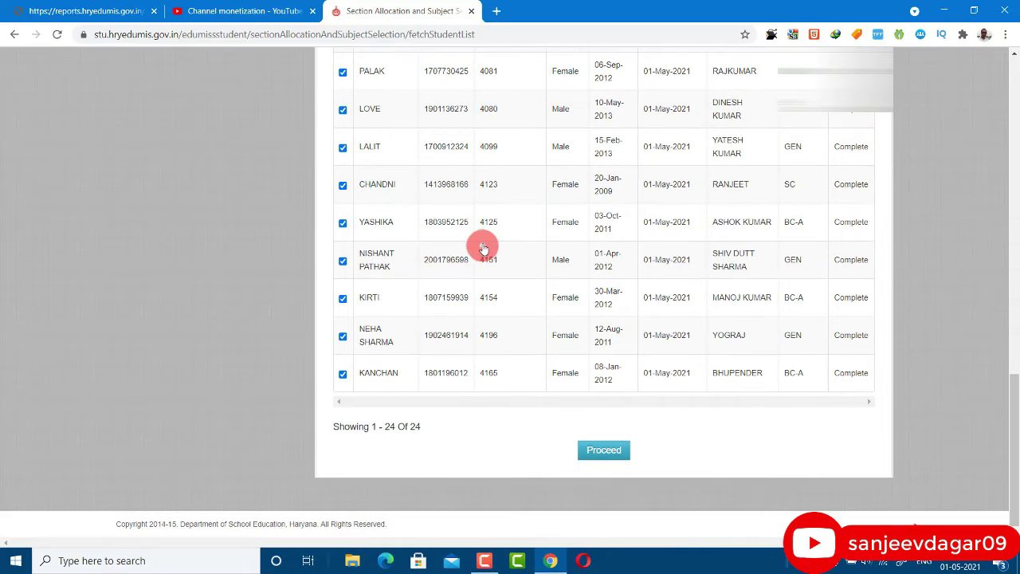
scroll(603, 341, up, 10)
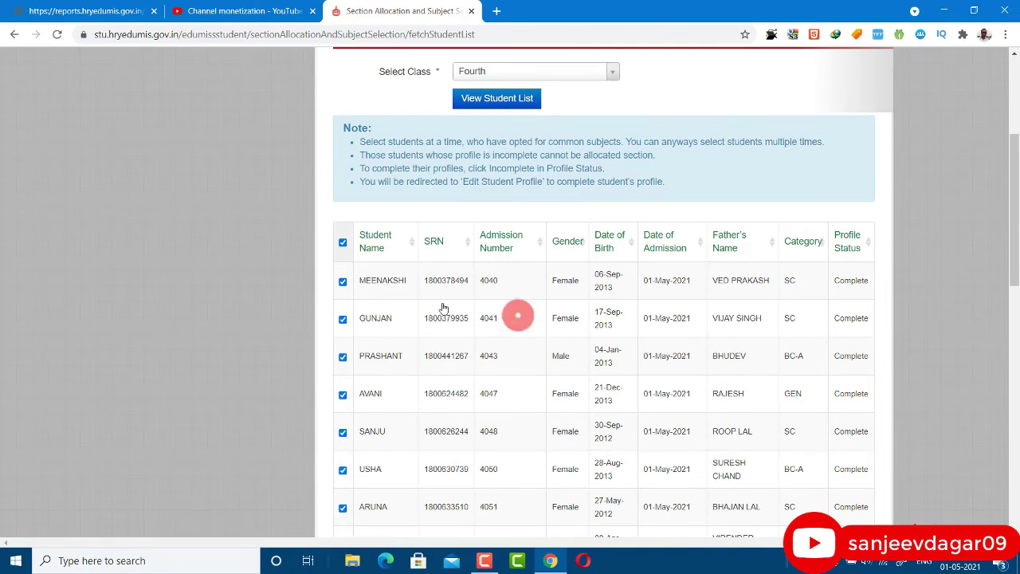
scroll(605, 342, down, 9)
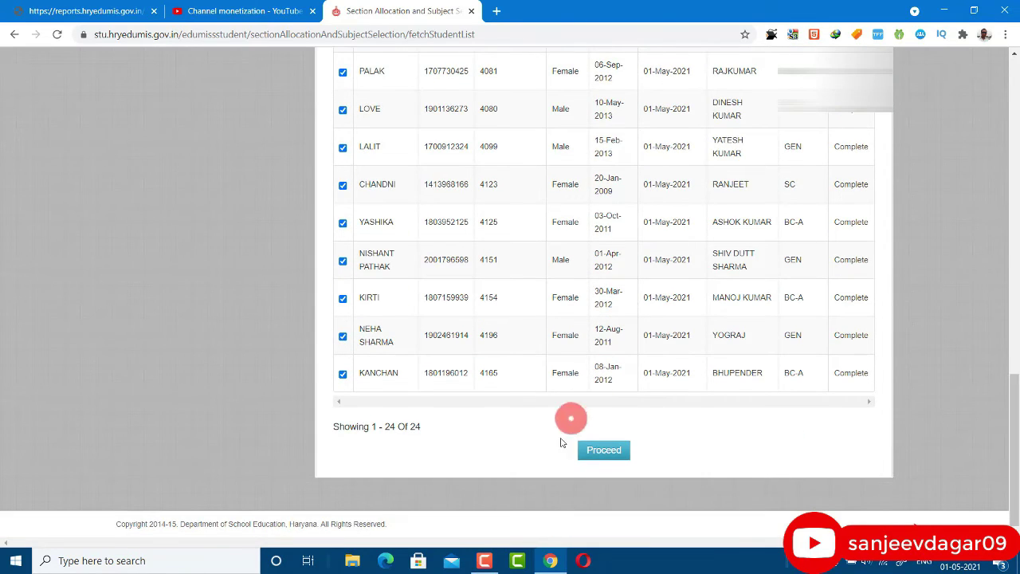
click(606, 451)
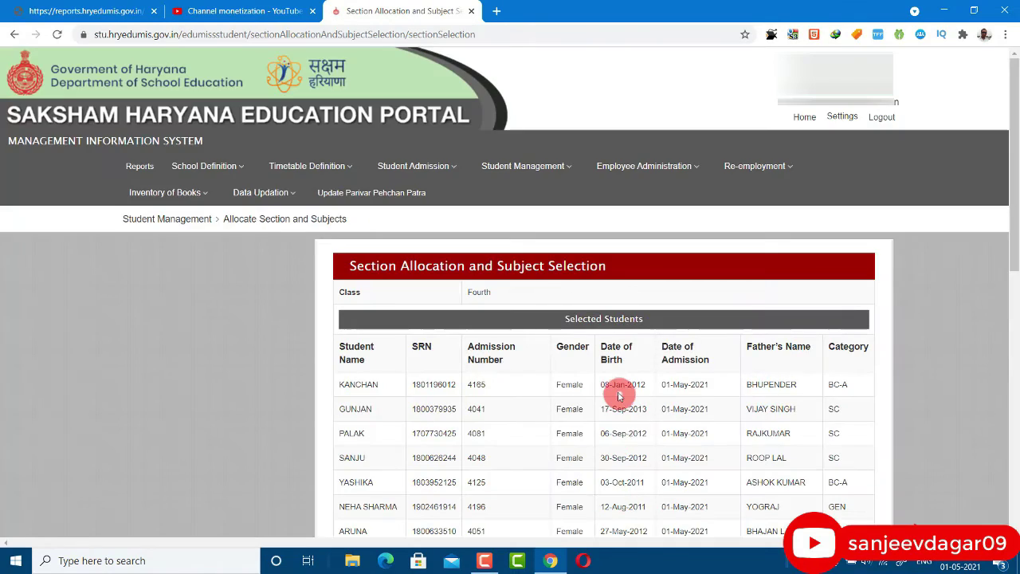
Step: Proceed to section allocation and assign section A (Hindi) to the selected class Fourth students
scroll(619, 396, down, 5)
scroll(619, 396, down, 2)
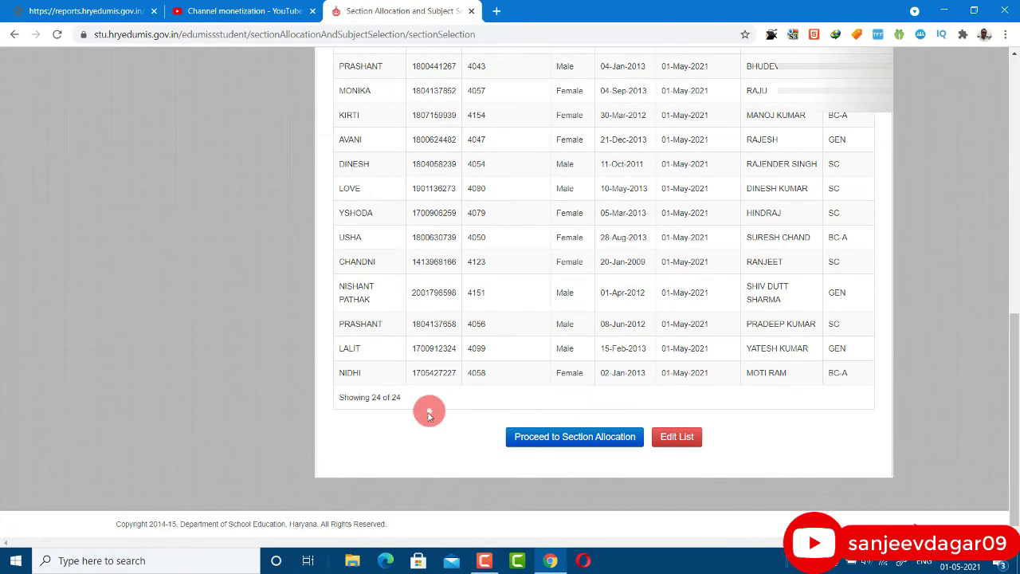
click(569, 440)
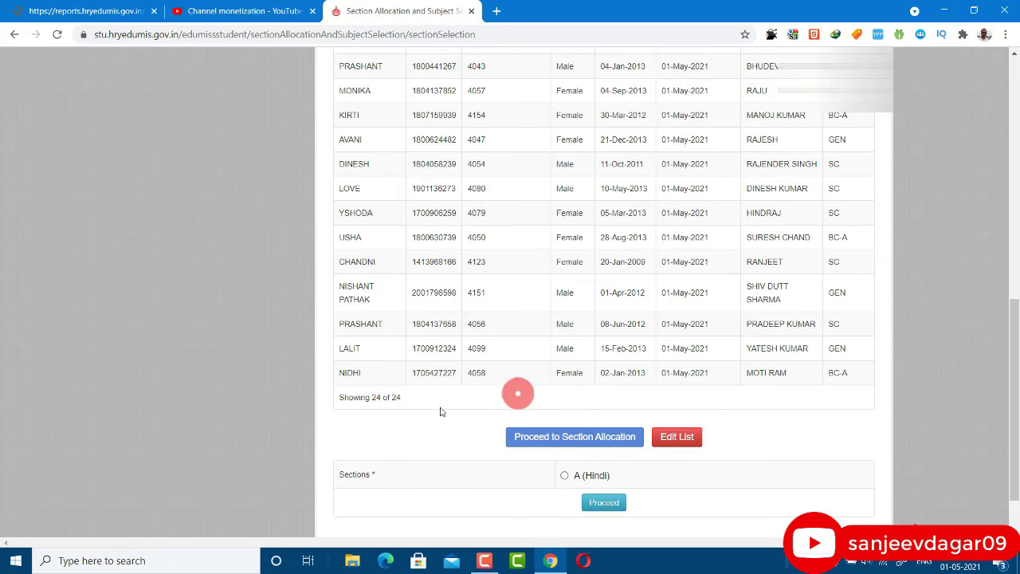
scroll(378, 411, down, 1)
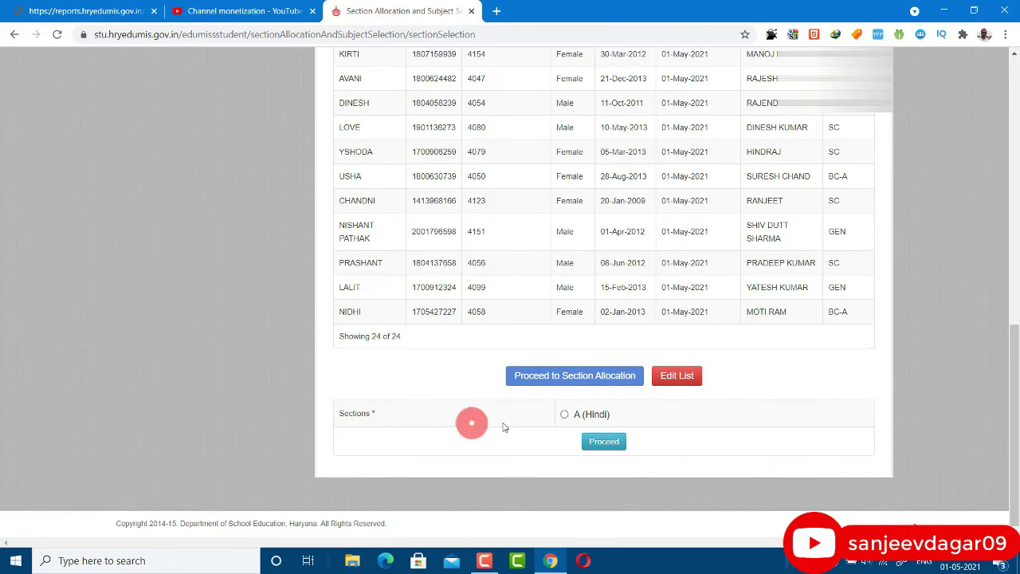
click(565, 415)
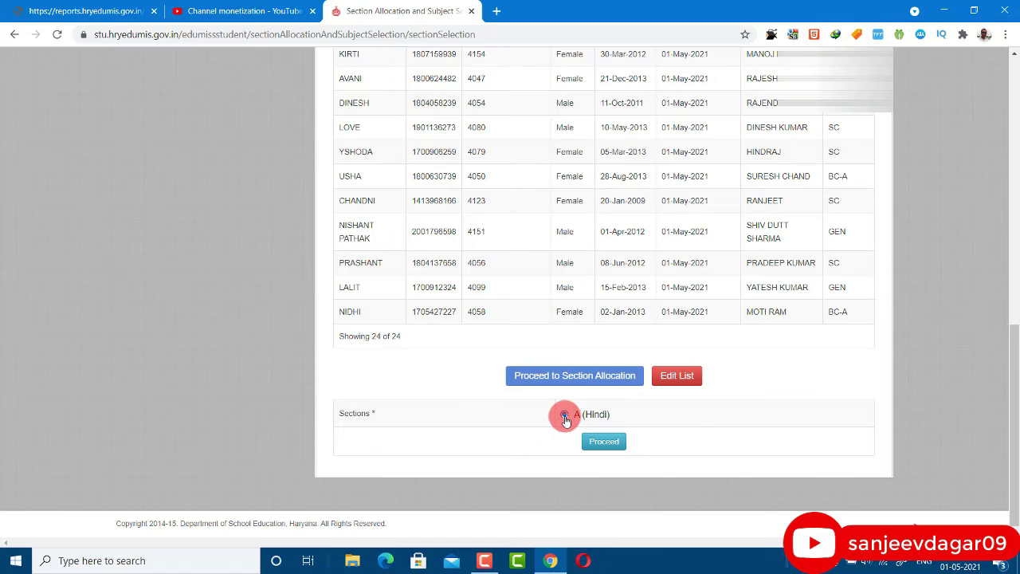
click(607, 443)
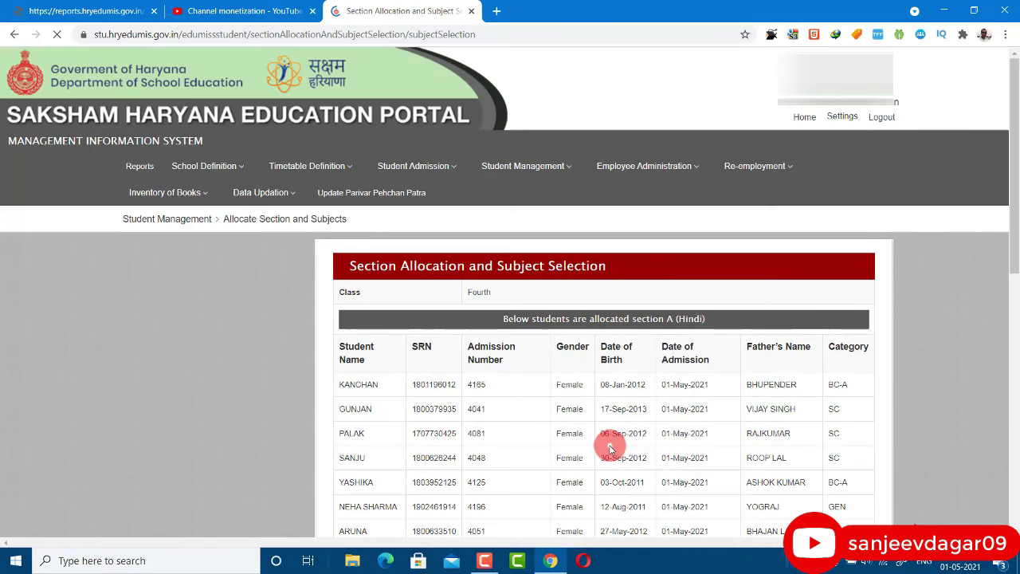
Step: Proceed to subject selection and save English, Hindi, Mathematics and Environmental Science as compulsory subjects for the class Fourth section A students
scroll(705, 263, down, 7)
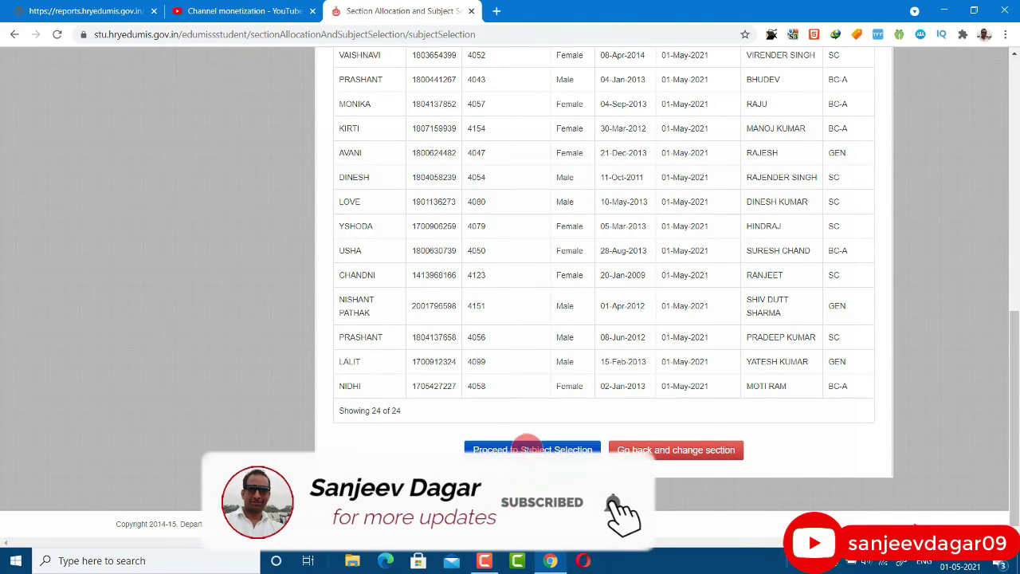
click(526, 451)
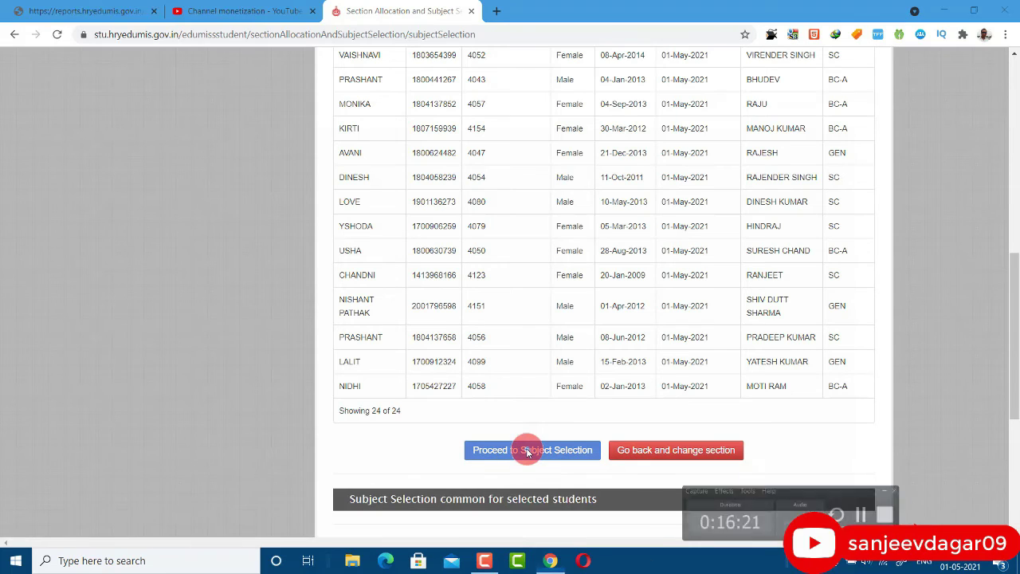
scroll(526, 450, down, 4)
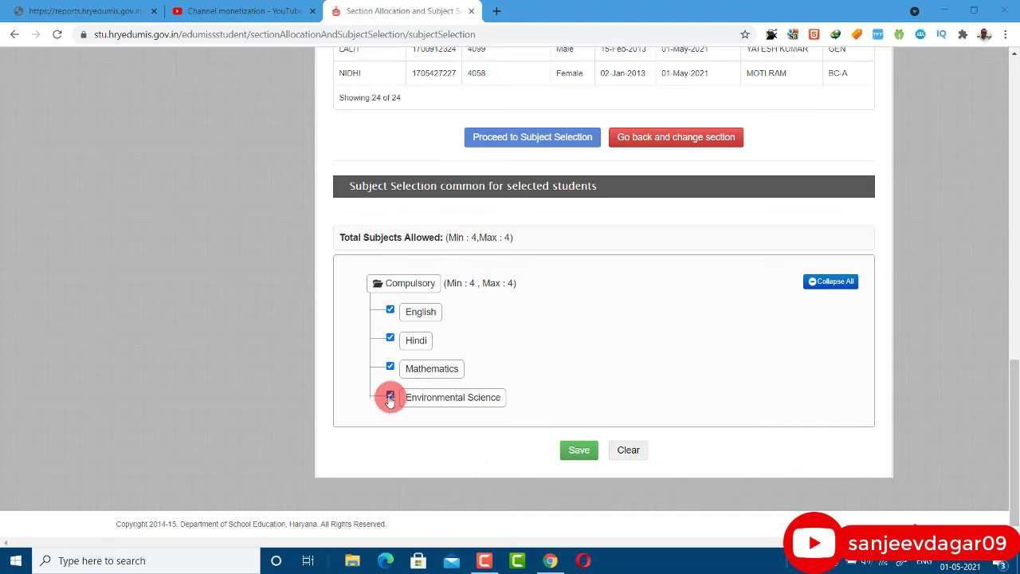
click(581, 450)
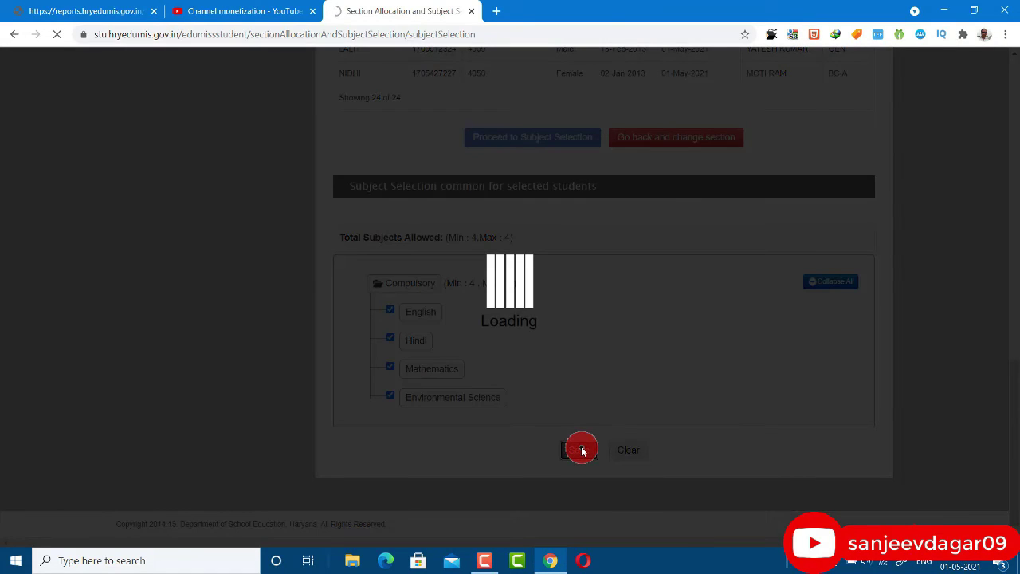